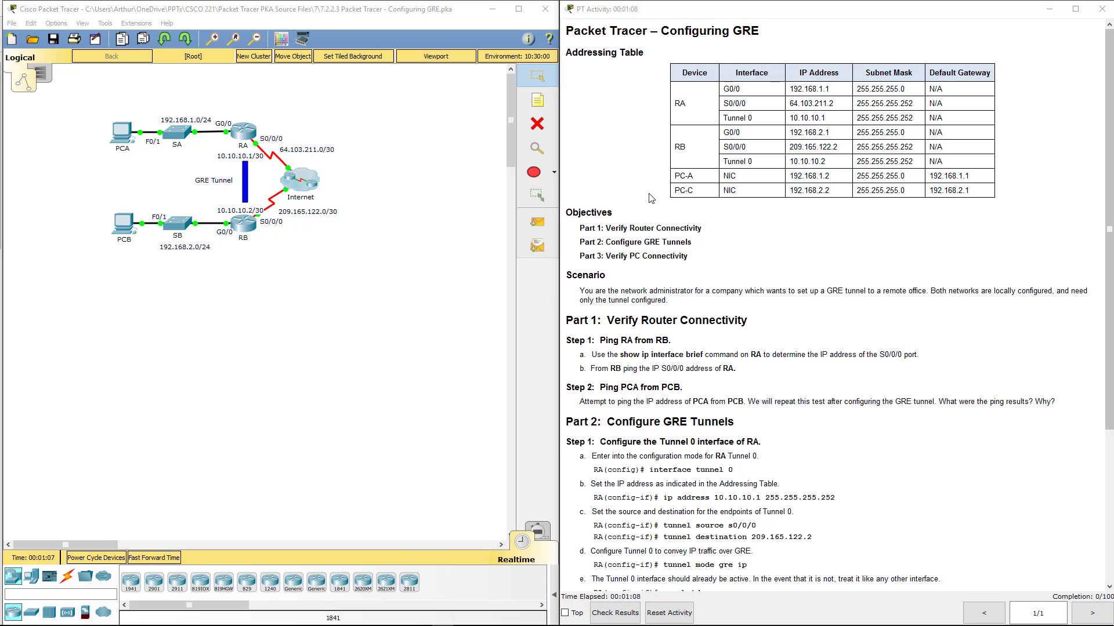
scroll(819, 228, down, 2)
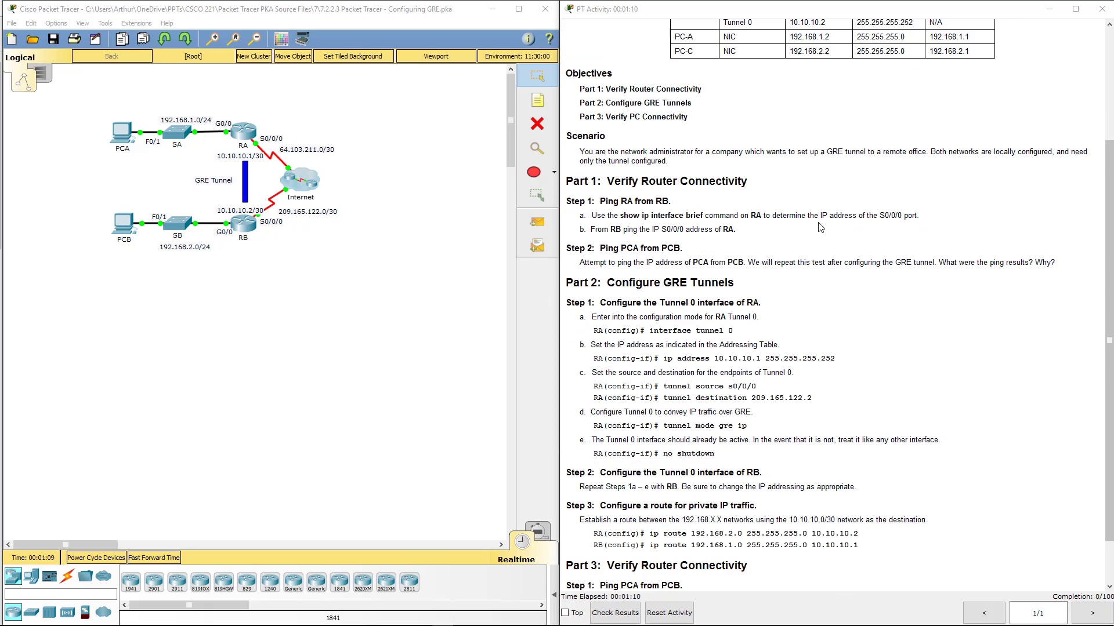
scroll(818, 228, down, 3)
scroll(819, 227, down, 1)
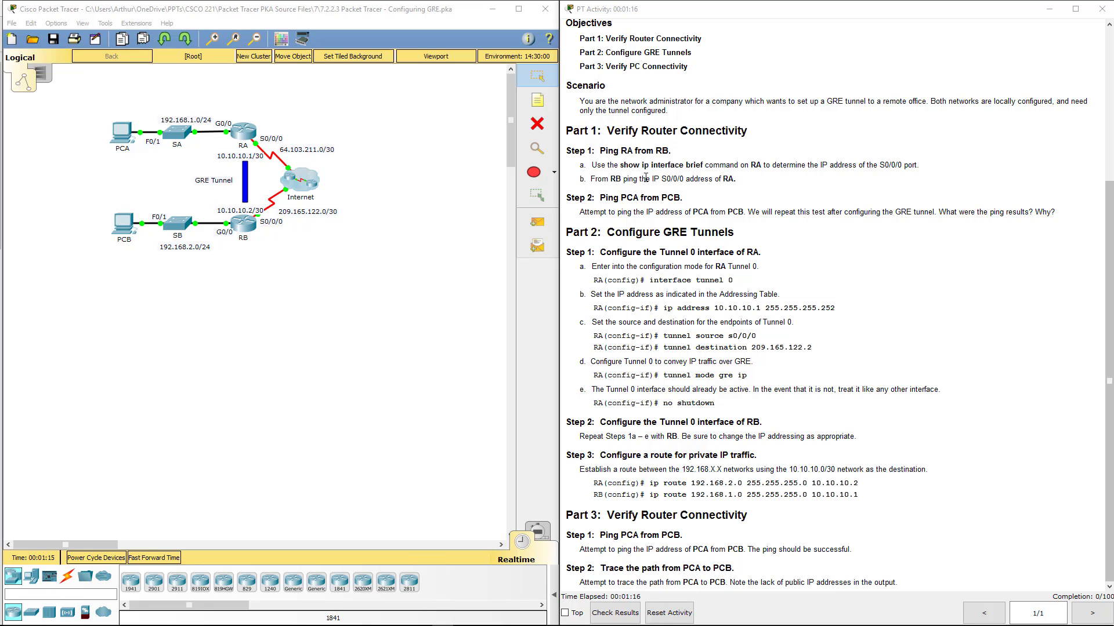
From PCA's command prompt, ping PCB at 192.168.2.2 and see every request time out
click(122, 131)
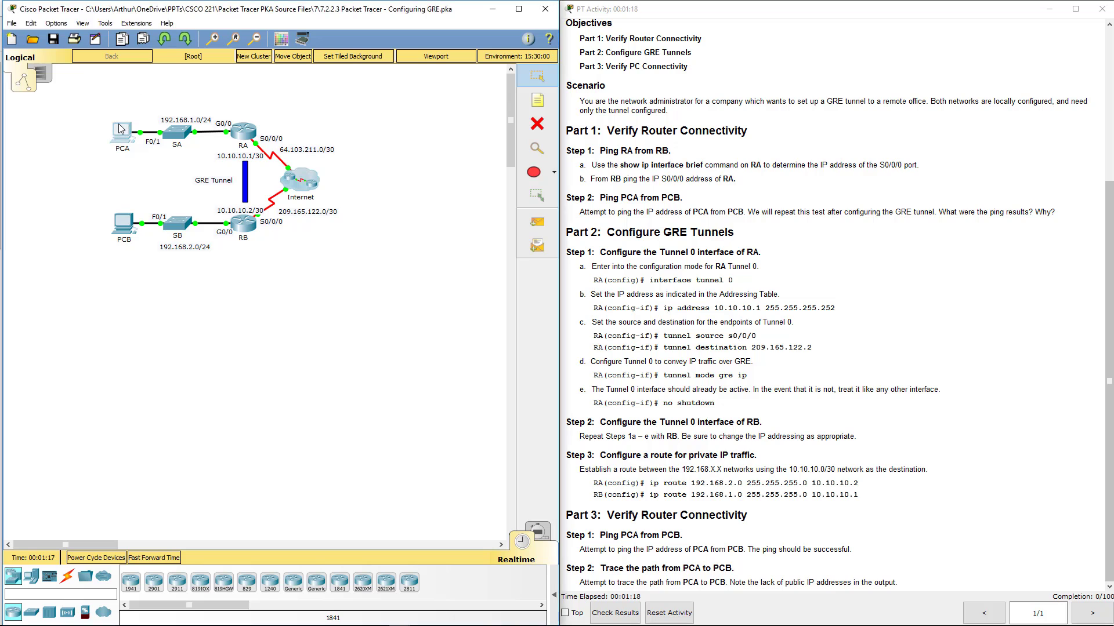
click(409, 142)
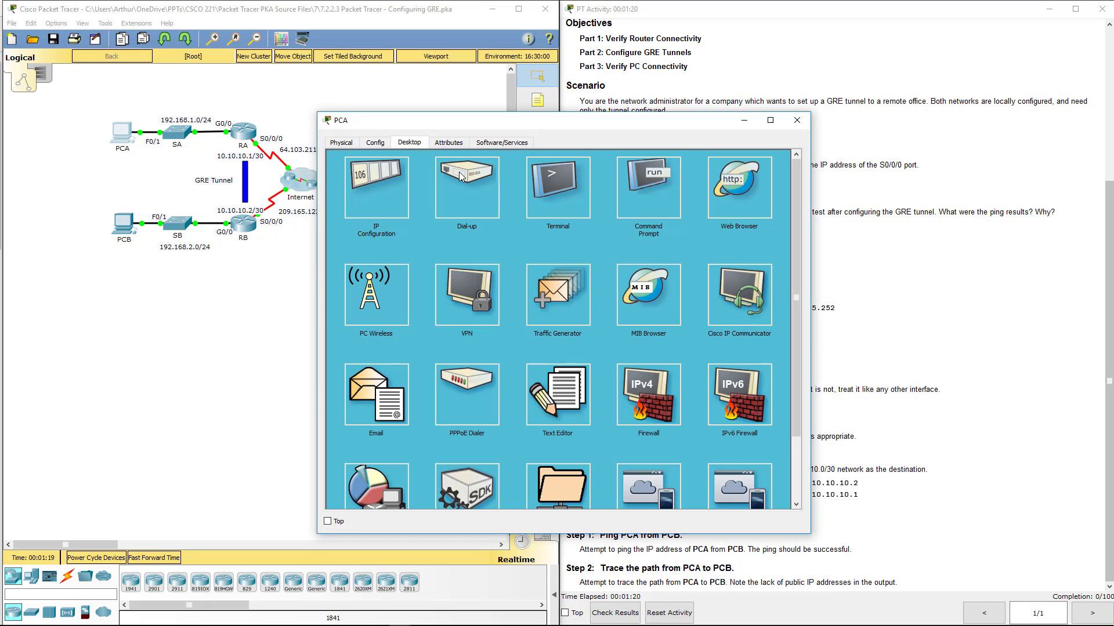
click(649, 188)
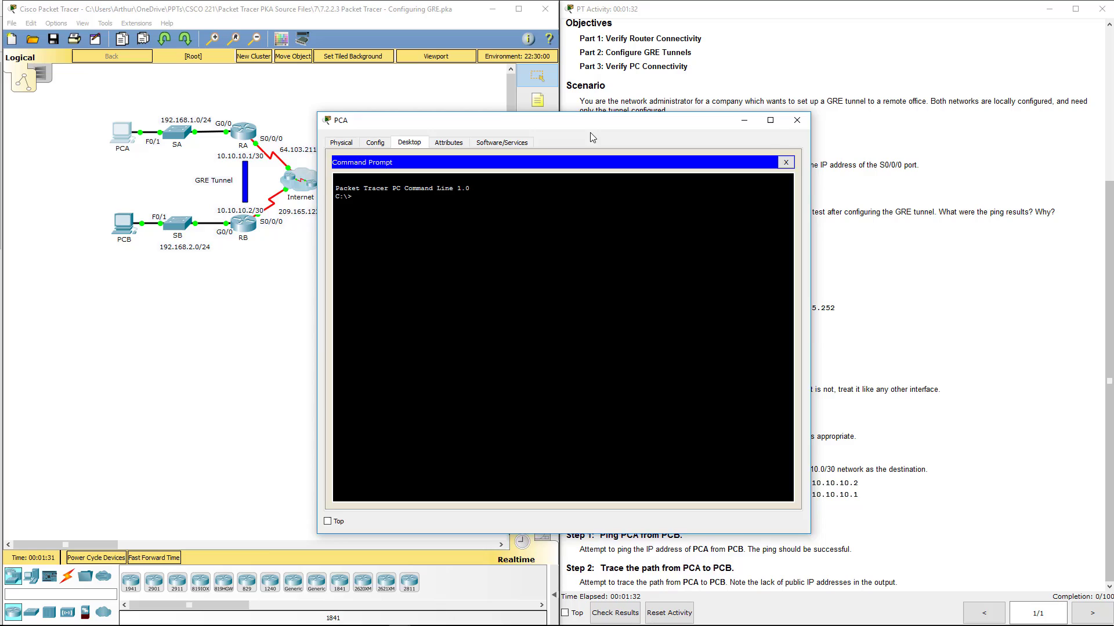
mouse_move(606, 132)
mouse_down()
mouse_move(368, 316)
mouse_move(340, 263)
mouse_up()
click(709, 226)
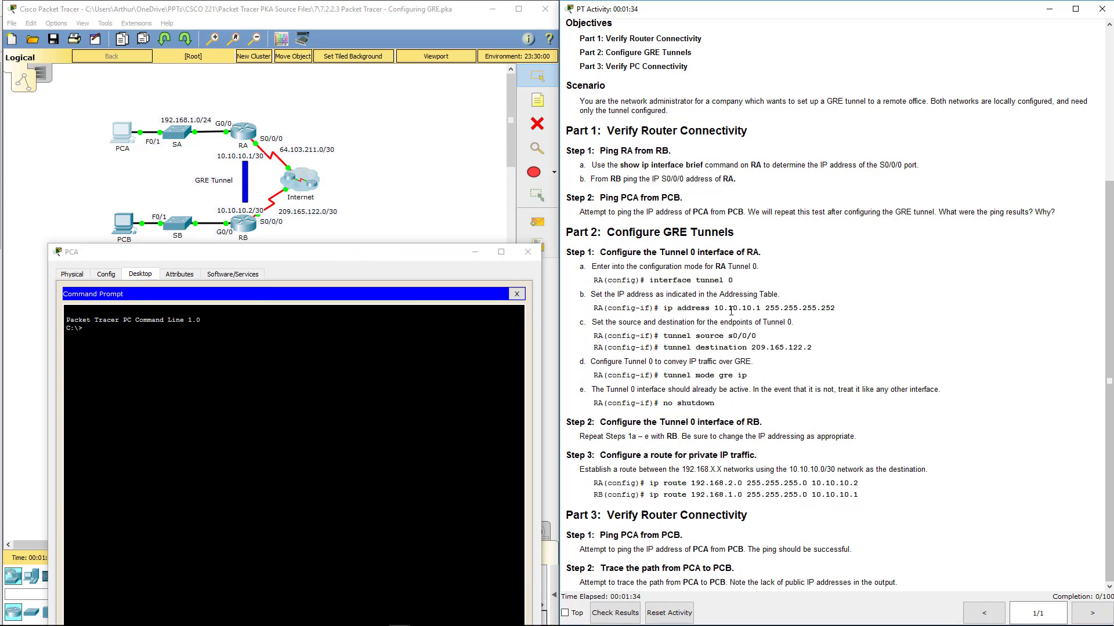
scroll(709, 225, up, 5)
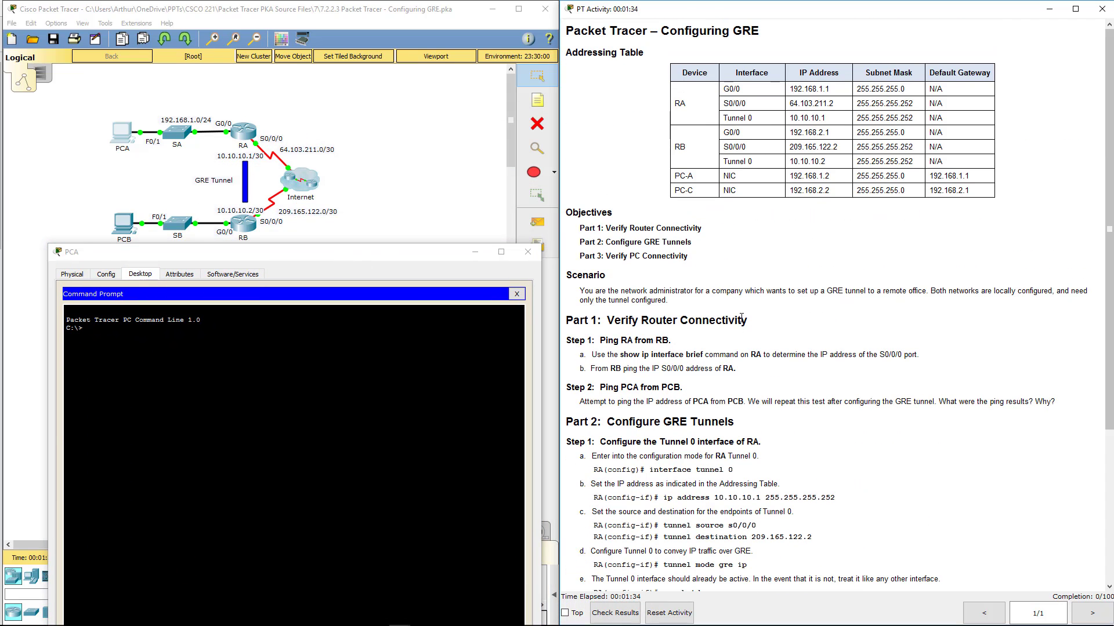
double_click(688, 192)
key(alt+Tab)
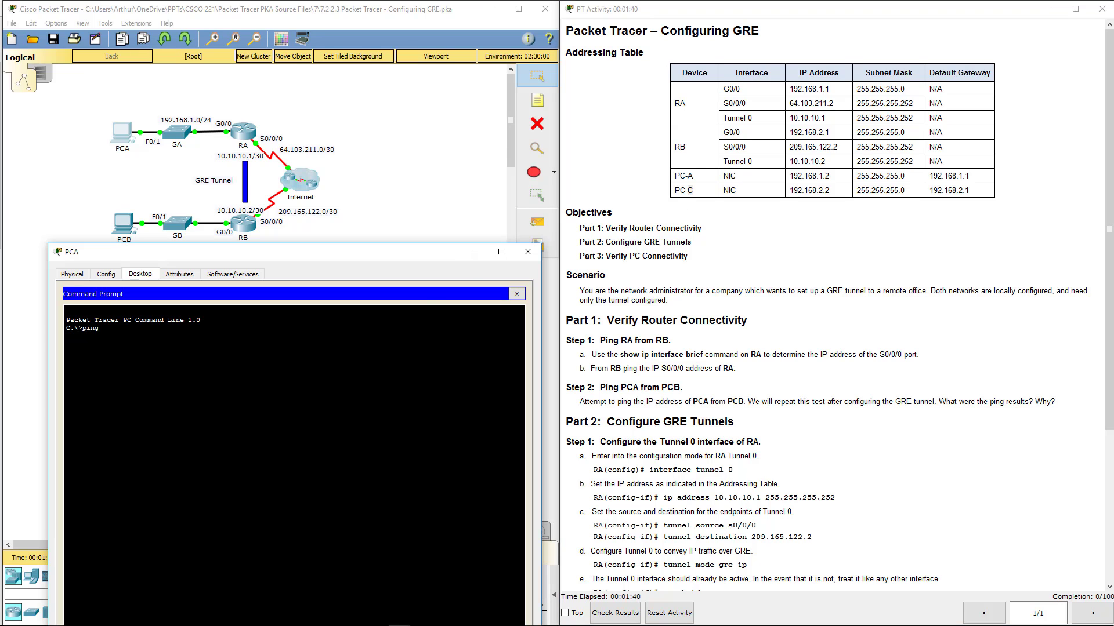
text(192.1)
text(68.2.2)
key(Return)
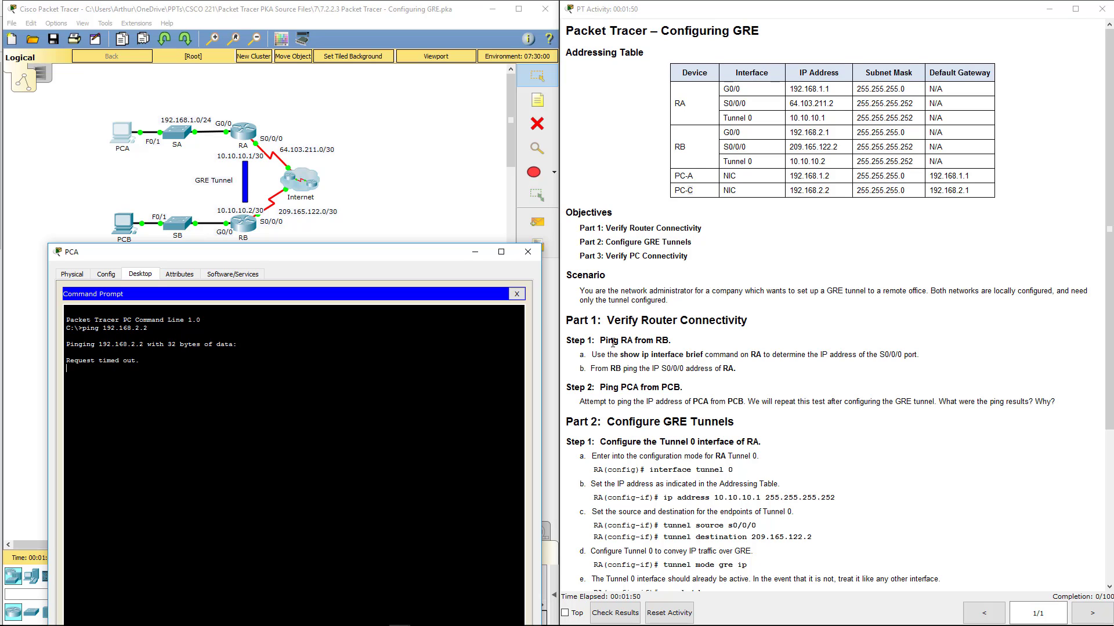
drag(620, 340, 668, 342)
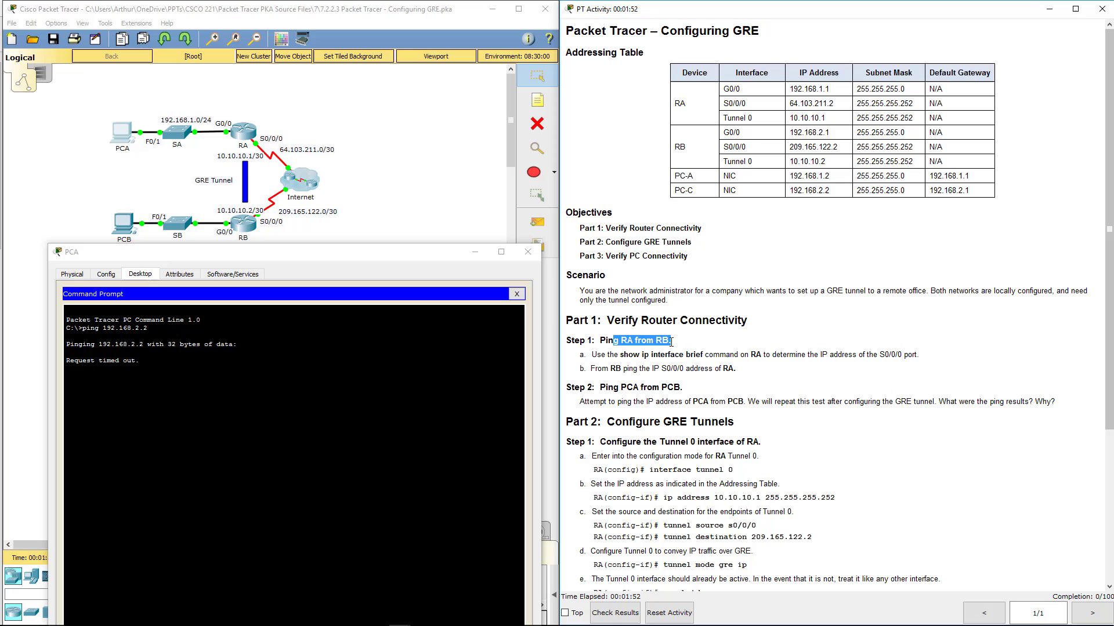
click(667, 343)
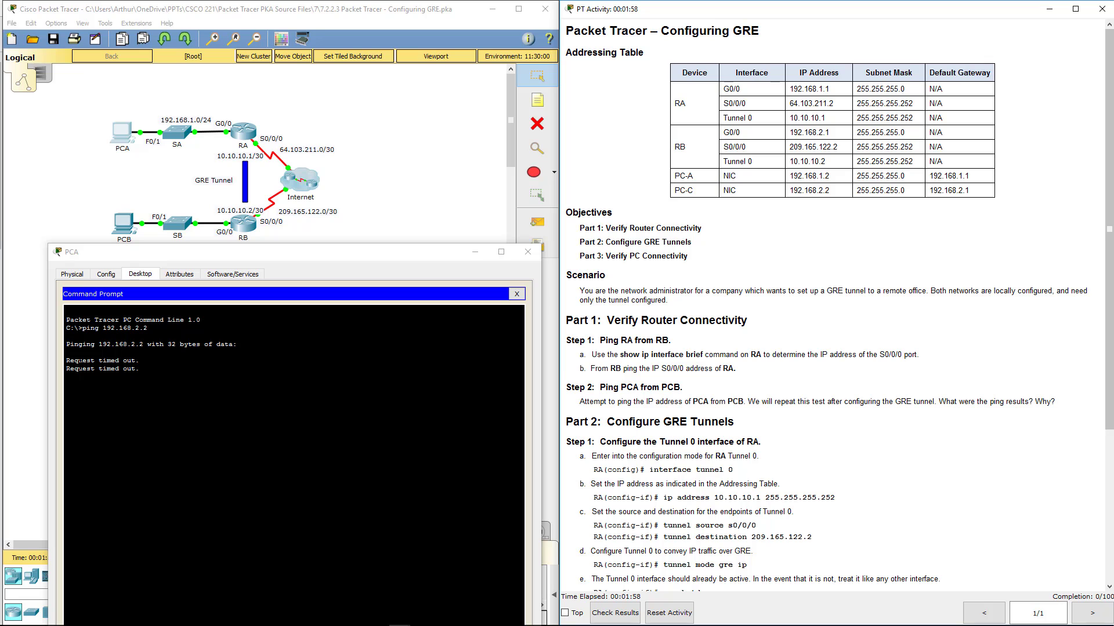
Close PCA's window and open router RA's command line
click(528, 252)
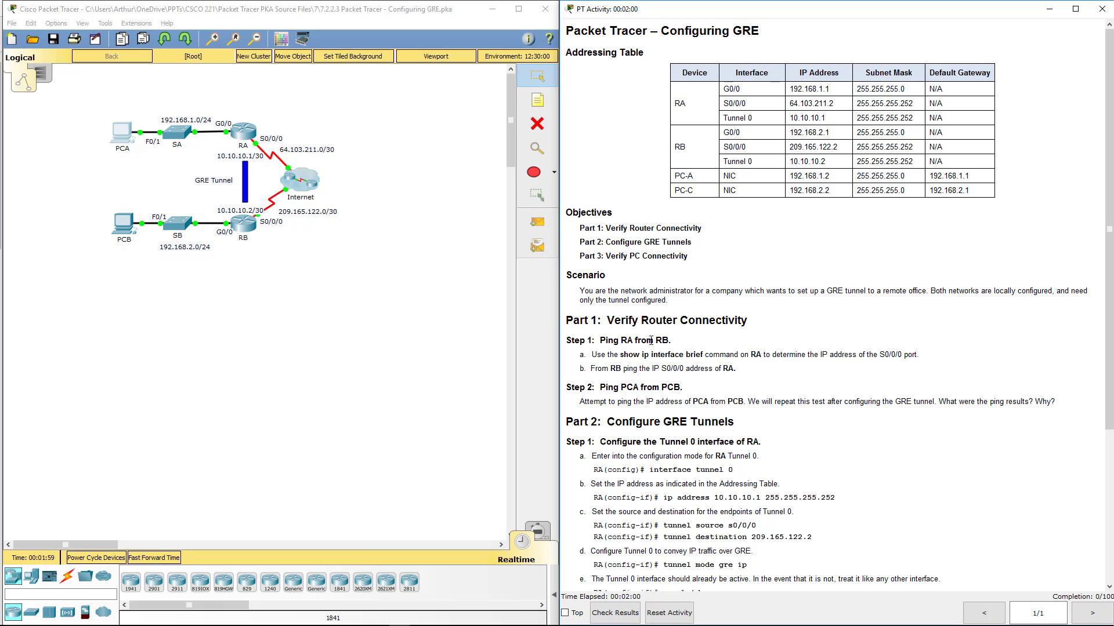
scroll(637, 316, down, 1)
scroll(638, 316, down, 4)
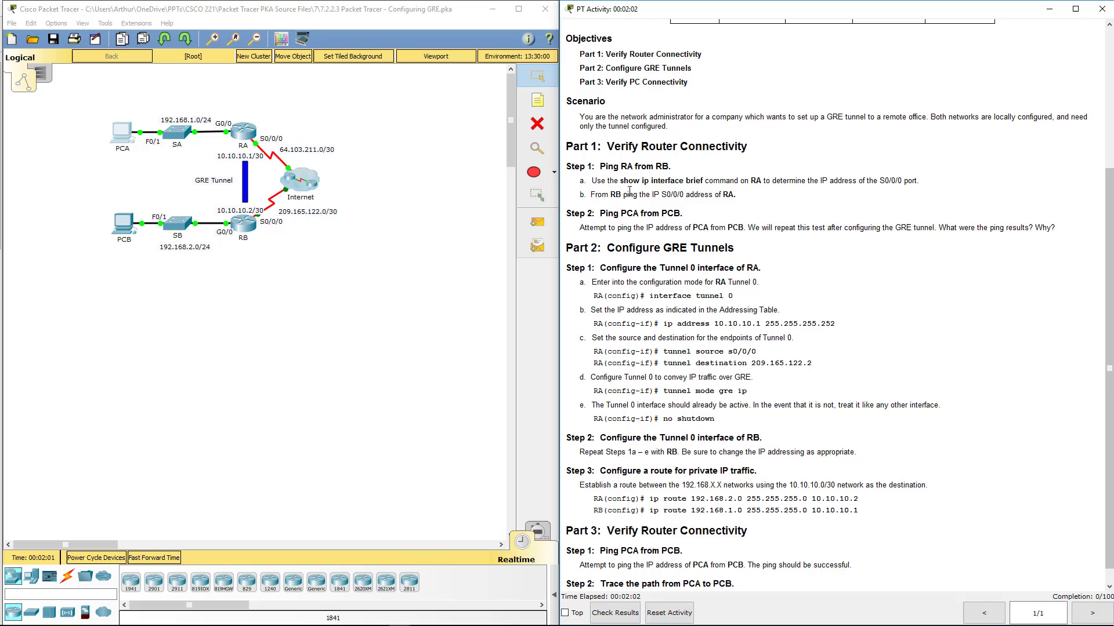
drag(597, 165, 641, 167)
click(605, 179)
click(250, 133)
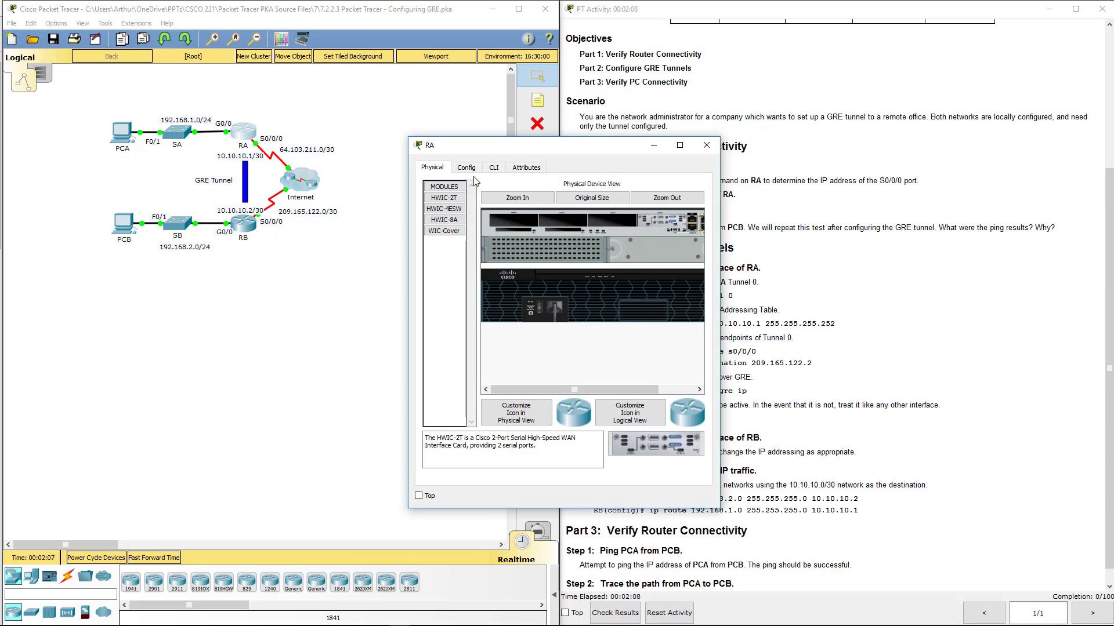
click(493, 167)
key(Return)
key(Return)
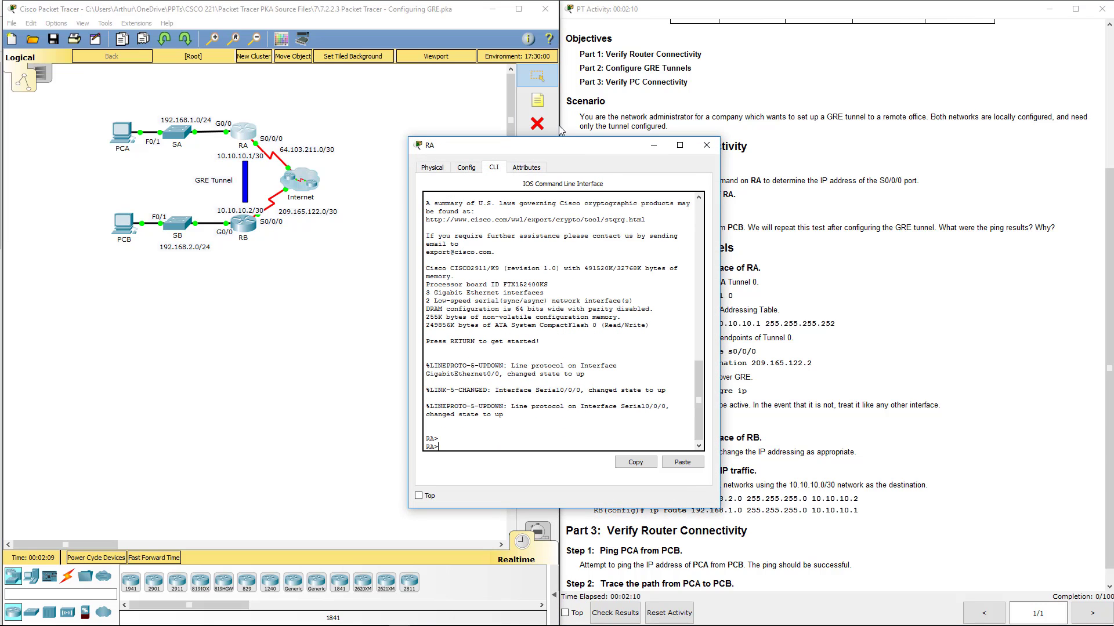
drag(558, 149, 306, 254)
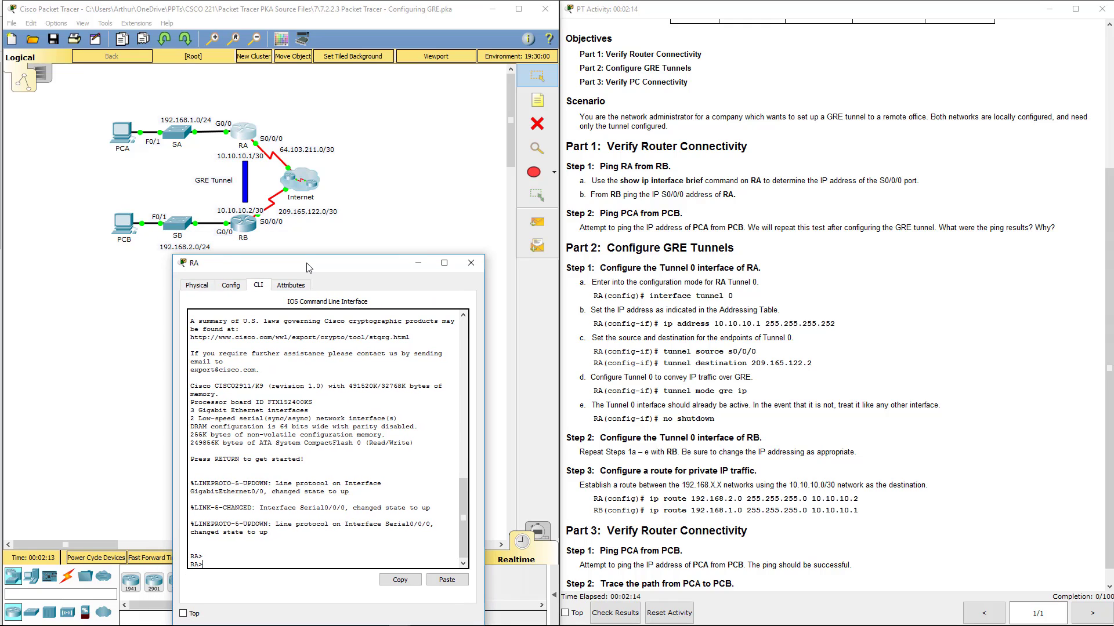
drag(293, 254, 308, 272)
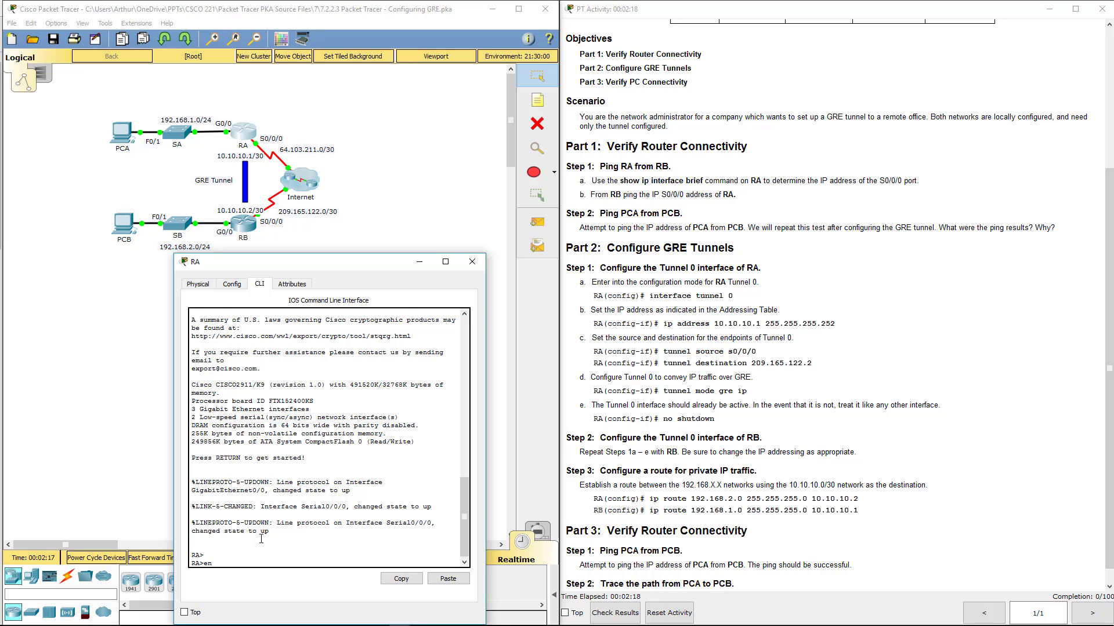
Enter privileged mode on RA and run show ip interface brief
key(Return)
key(Return)
key(Return)
key(Return)
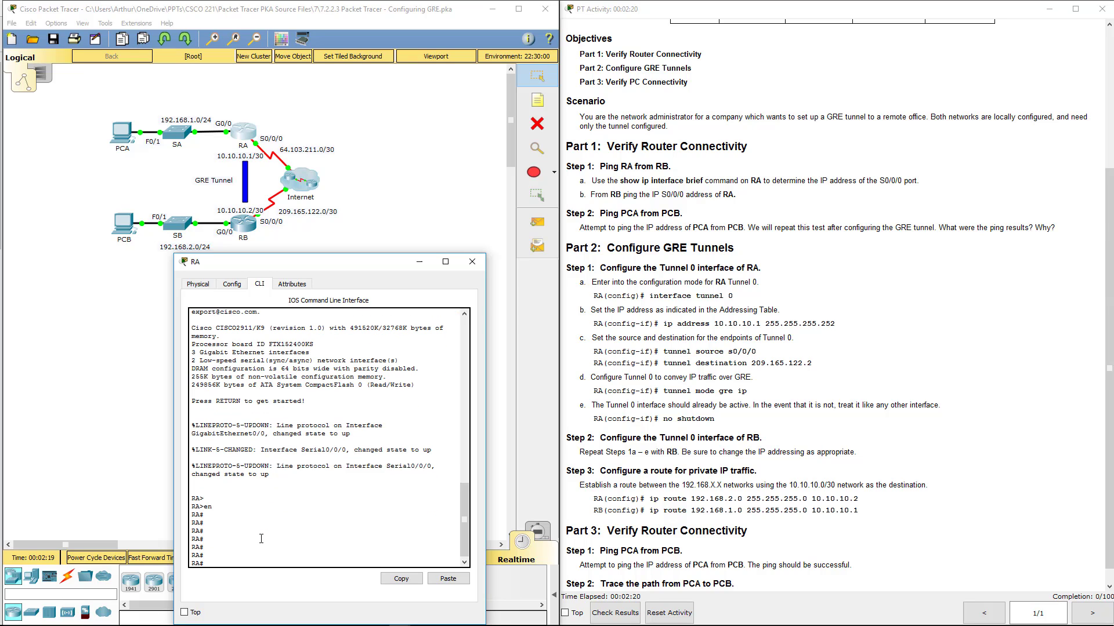
text(sho)
text(w ip int b)
key(Tab)
key(Return)
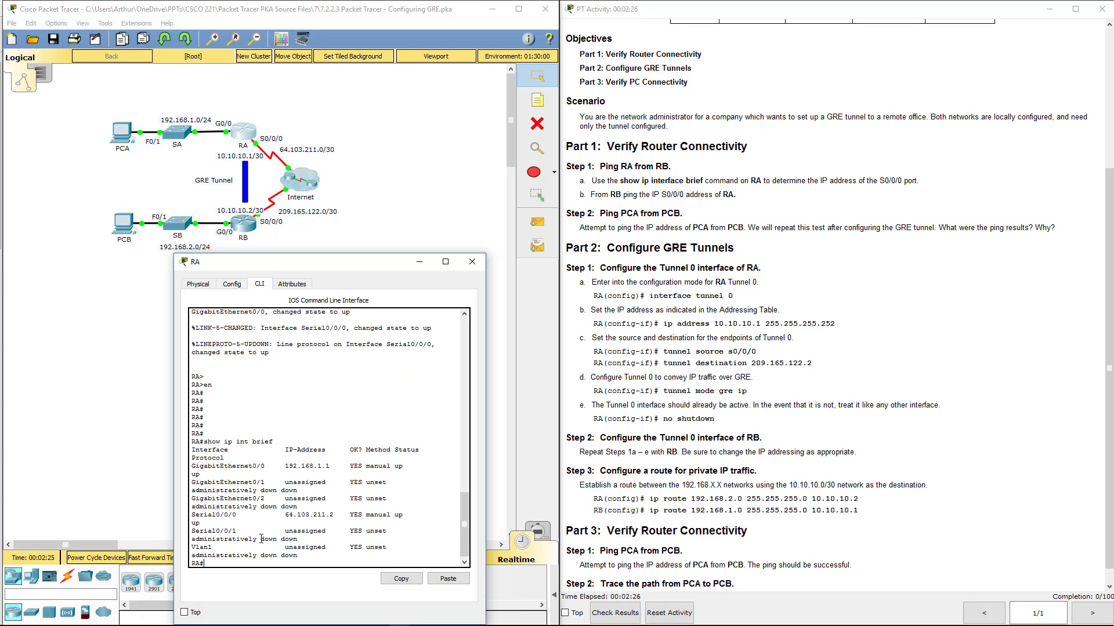
drag(484, 469, 563, 468)
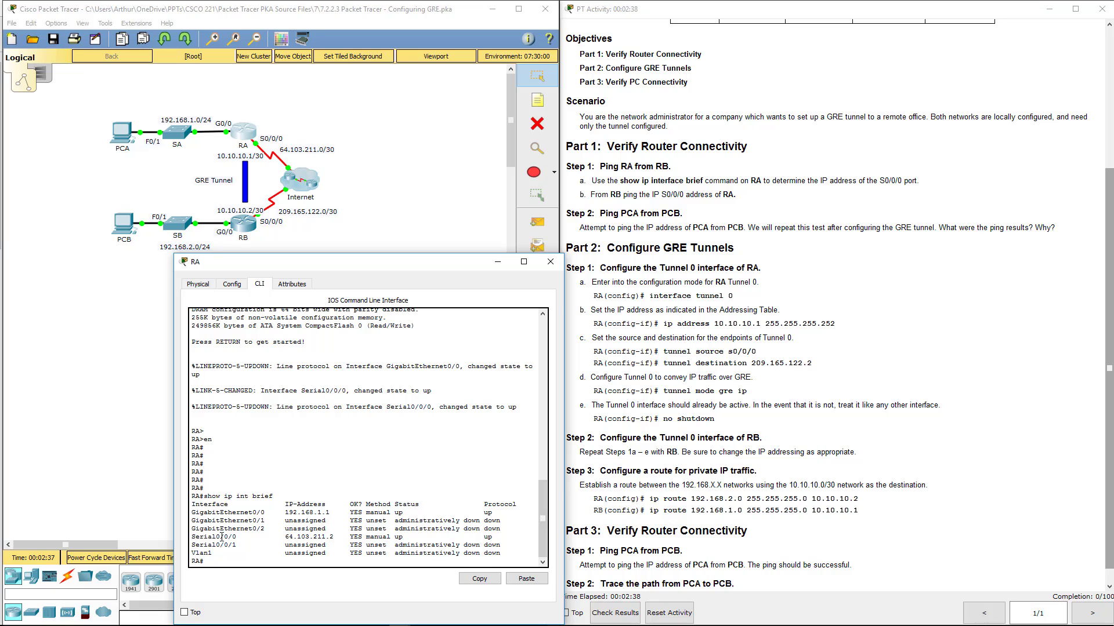
Copy RA's Serial0/0/0 address 64.103.211.2 from the output
drag(223, 537, 334, 534)
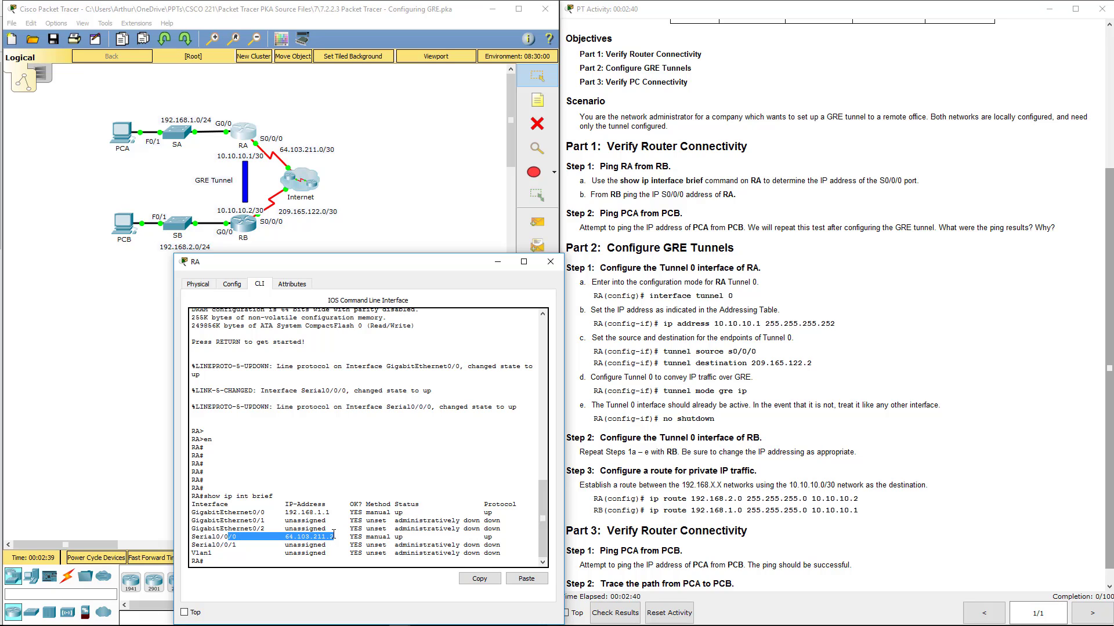
click(282, 536)
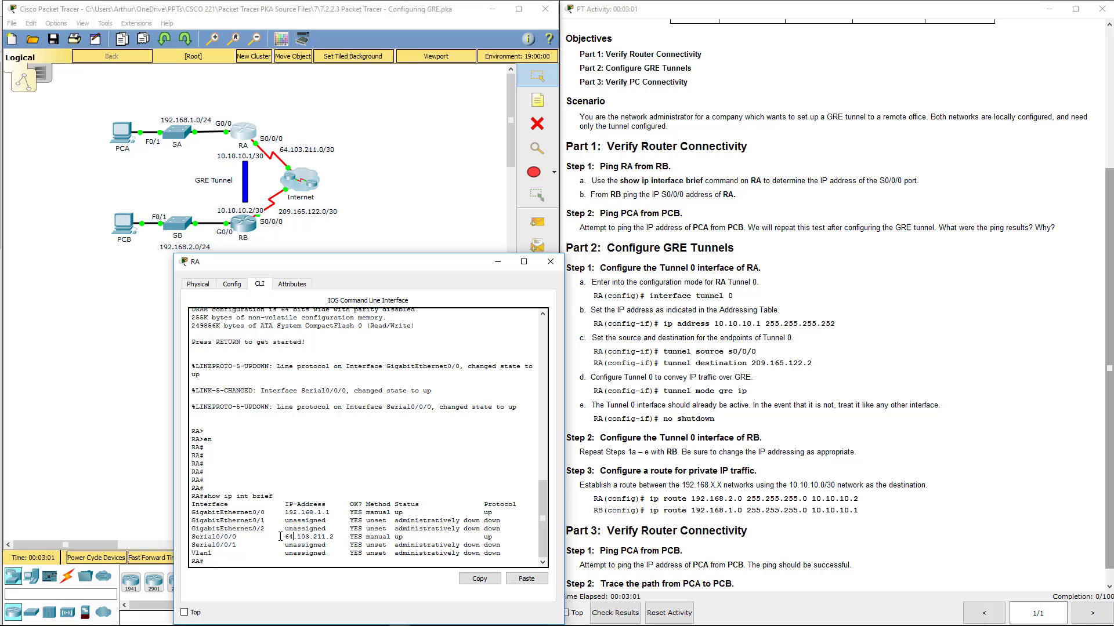
drag(285, 537, 334, 534)
click(492, 582)
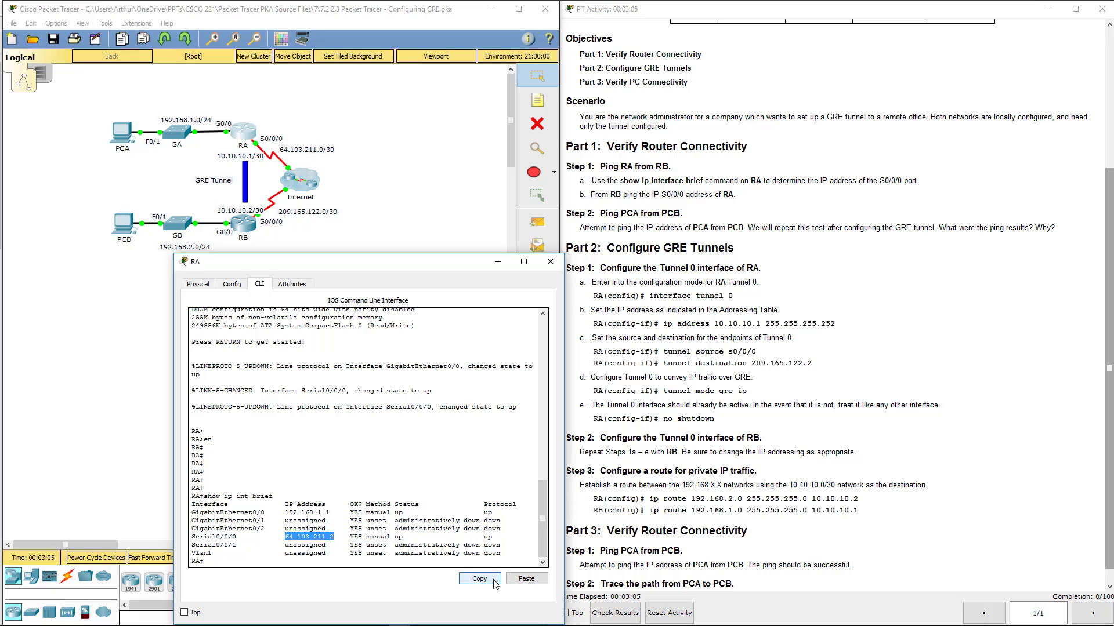
From RB's CLI, ping 64.103.211.2 with 5 of 5 replies, then close RB
click(550, 261)
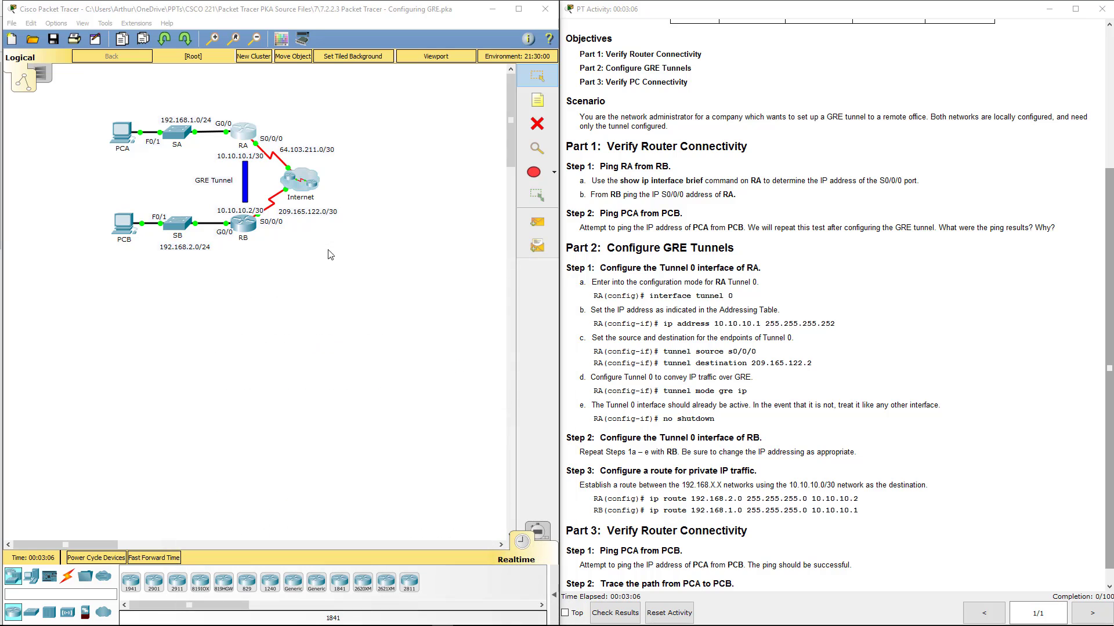
click(249, 225)
click(489, 168)
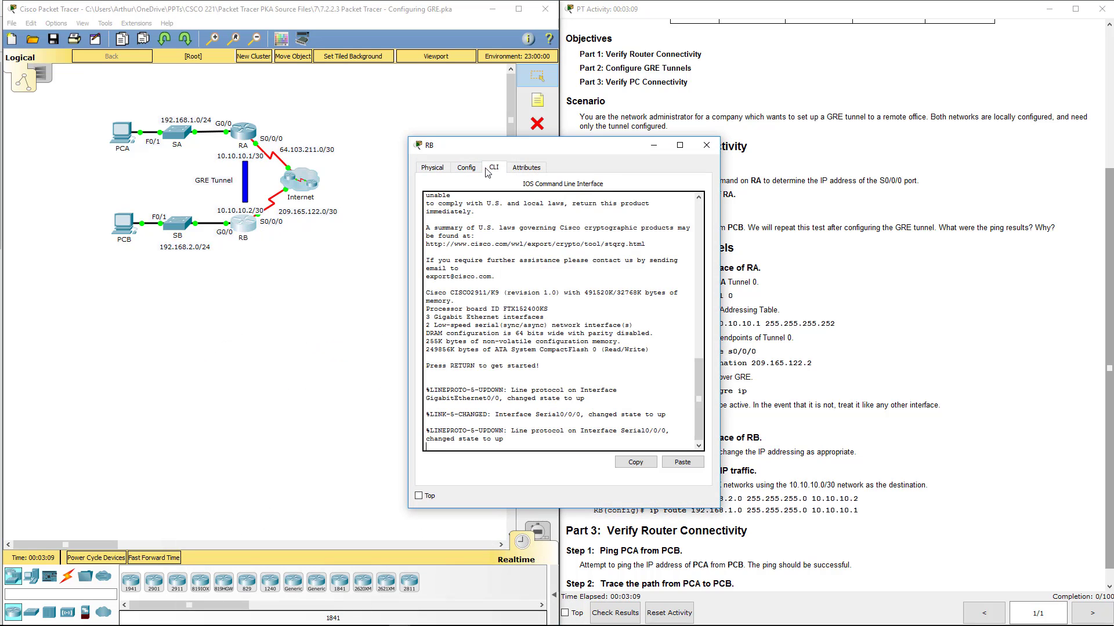
key(Return)
key(Return)
text(pi)
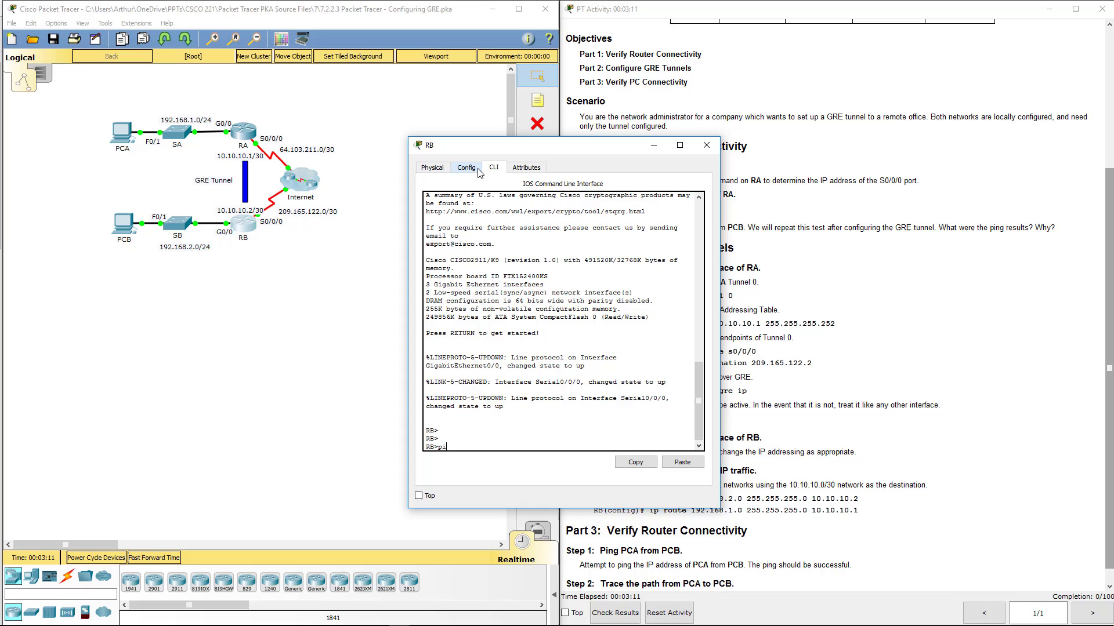
text(ng)
click(676, 468)
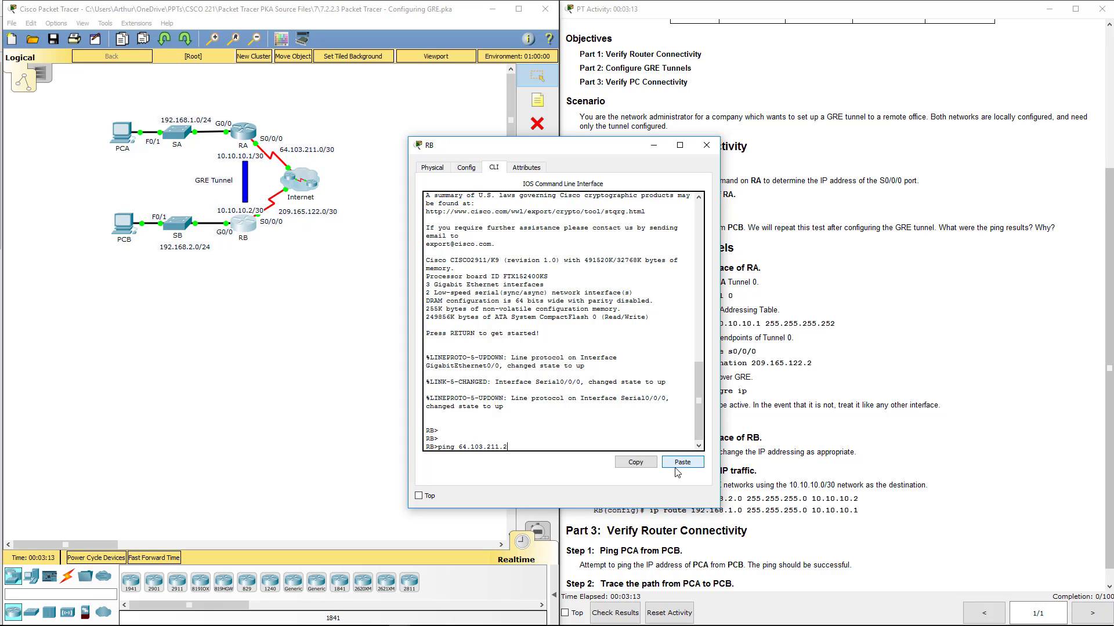
key(Return)
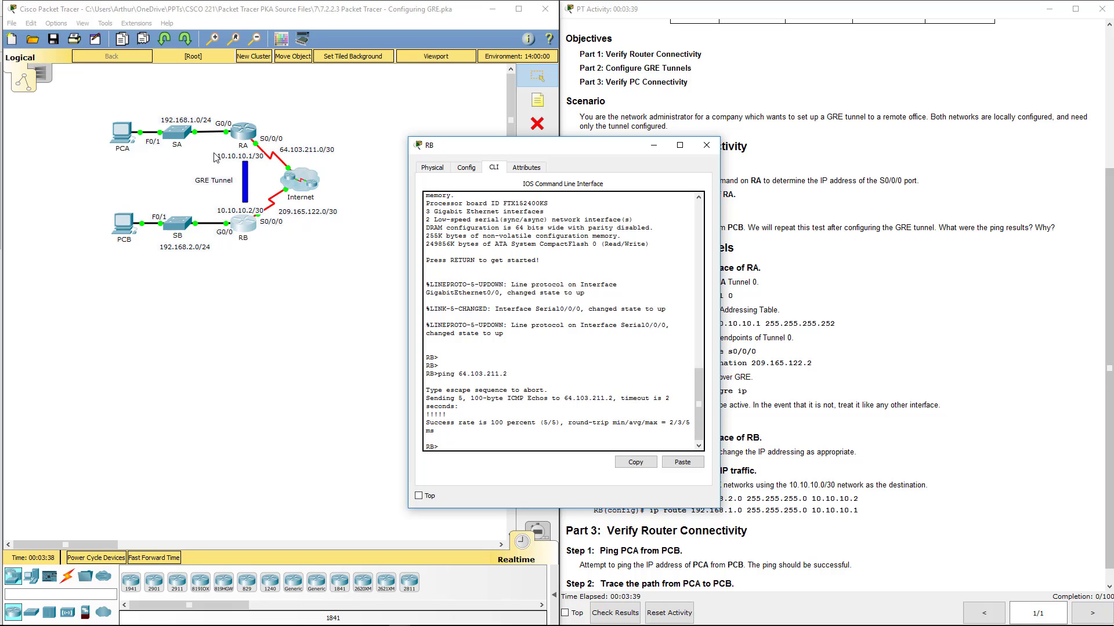
click(707, 145)
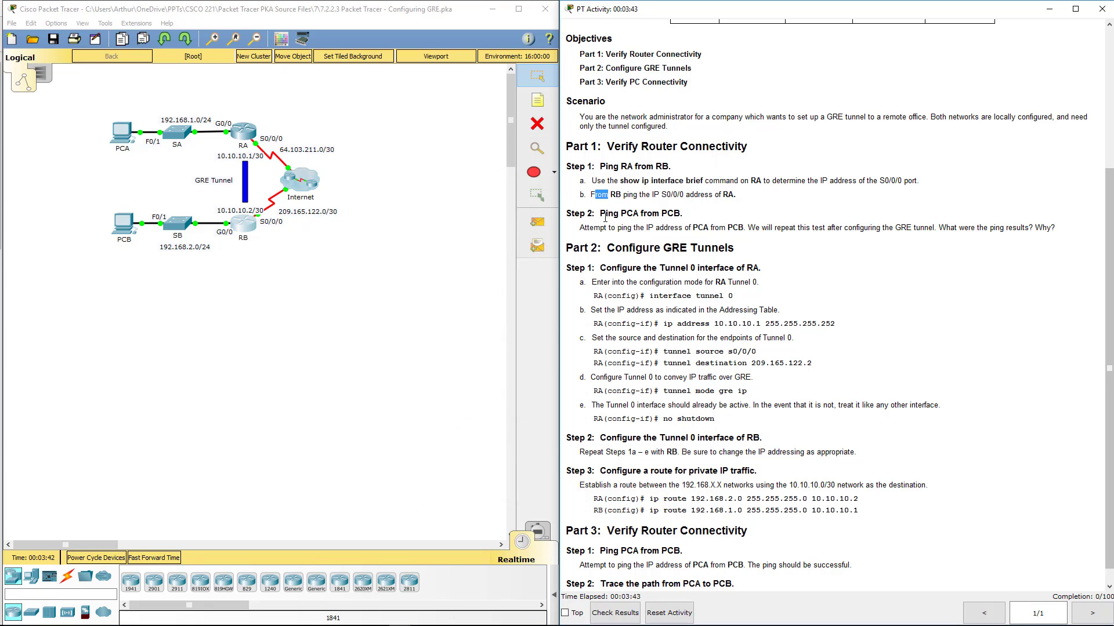
On RA, enter global configuration mode and create interface Tunnel 0
drag(593, 227, 1041, 224)
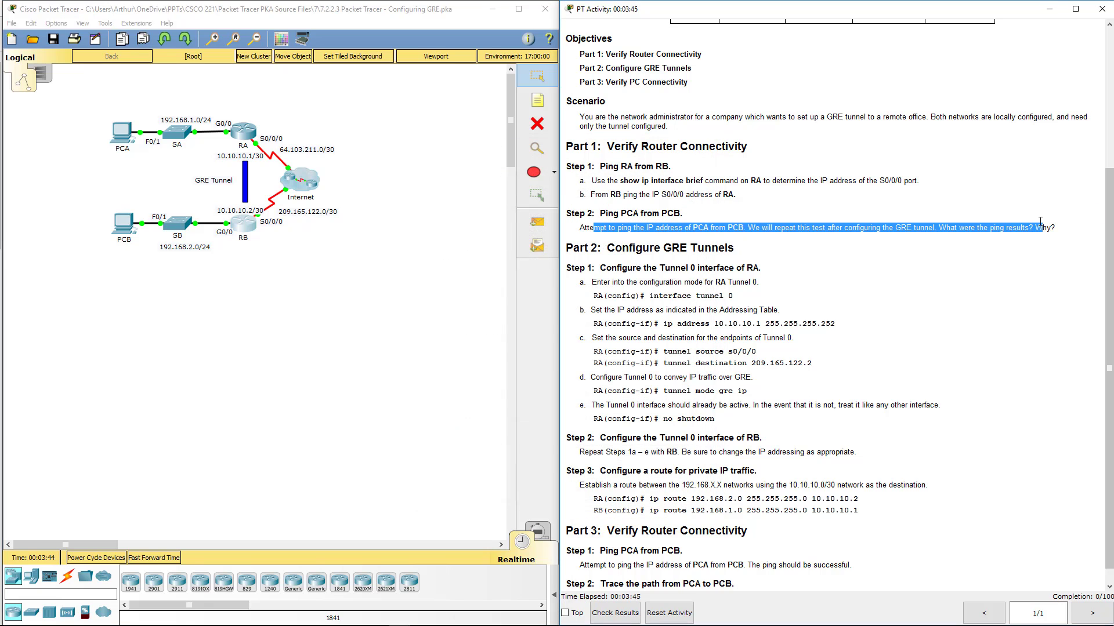
scroll(921, 227, down, 1)
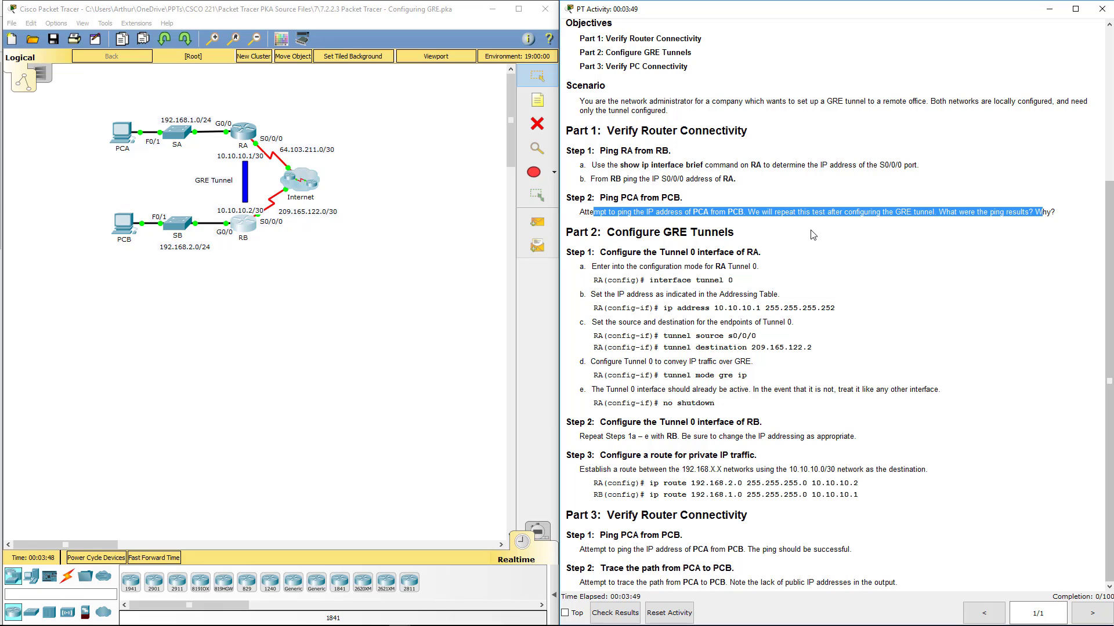
click(245, 142)
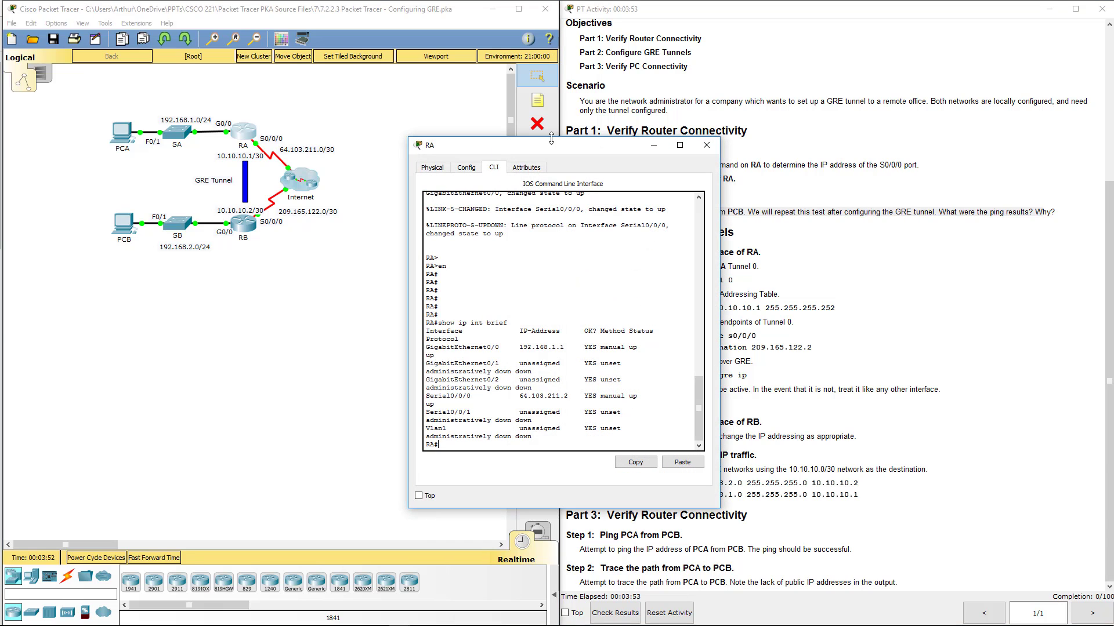
drag(550, 151, 317, 179)
key(Return)
key(Return)
text(conf)
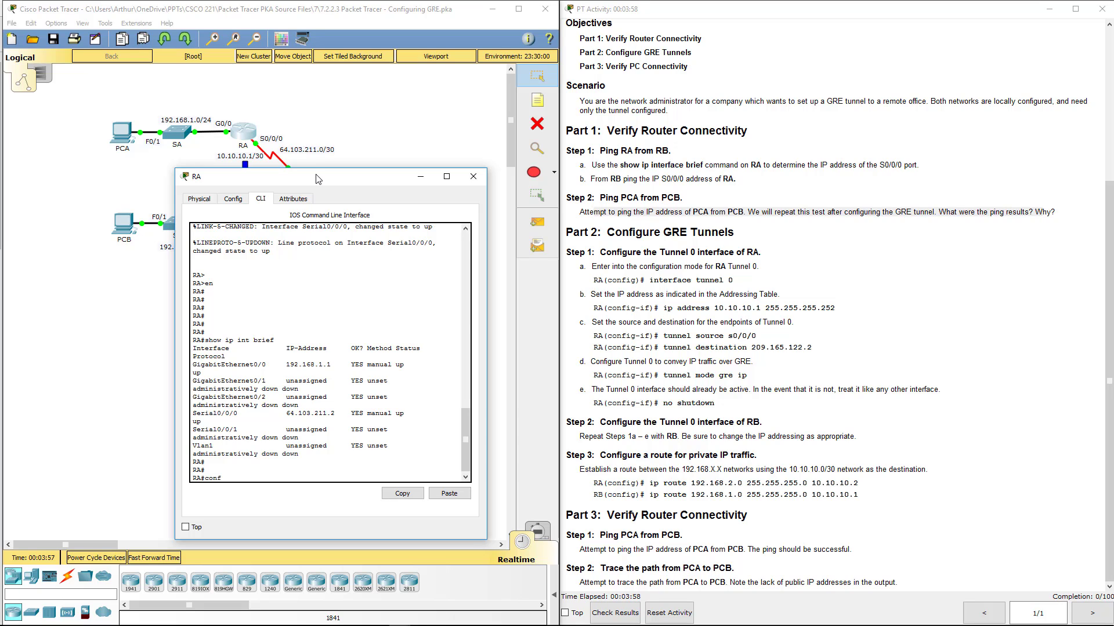
text(t)
key(Return)
key(Return)
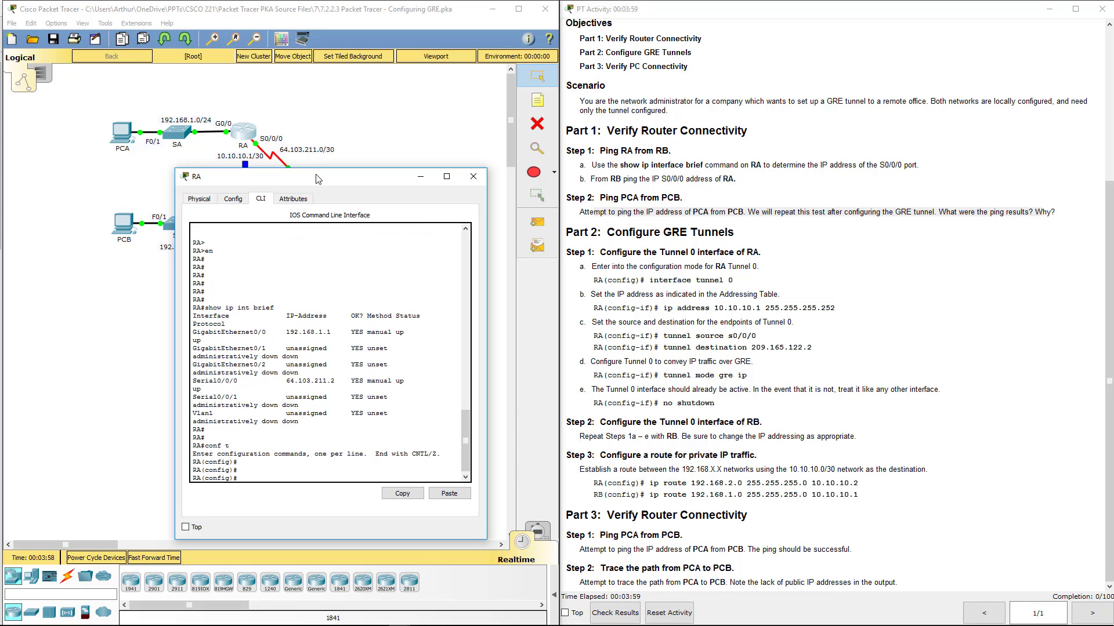
key(Return)
key(Return)
key(Return)
key(Return)
key(Return)
key(Return)
text(i)
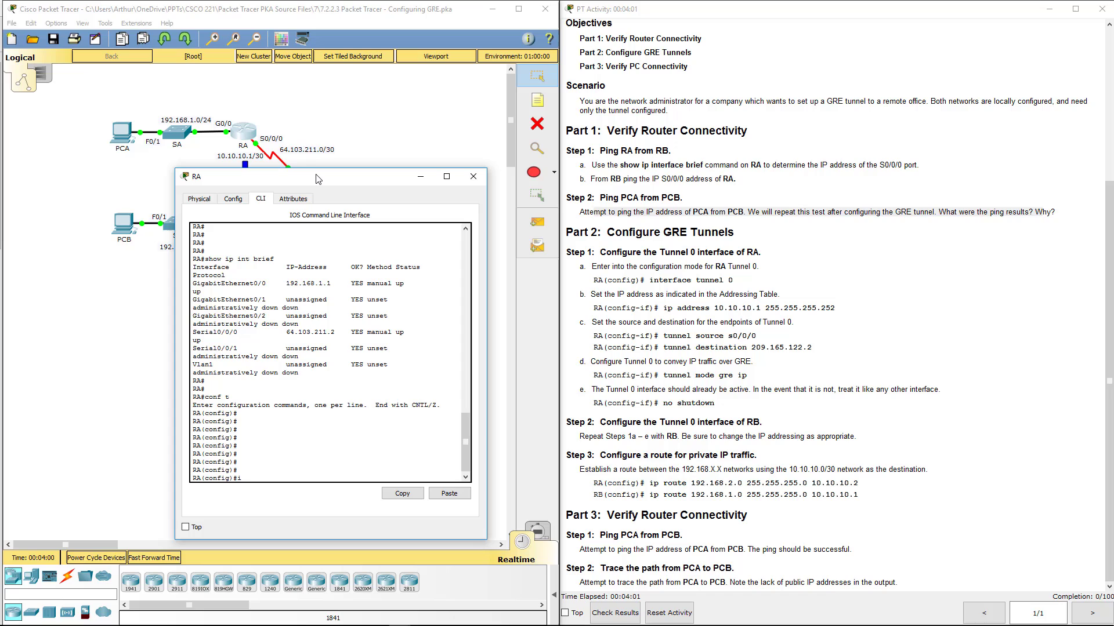
text(nt tun)
key(Tab)
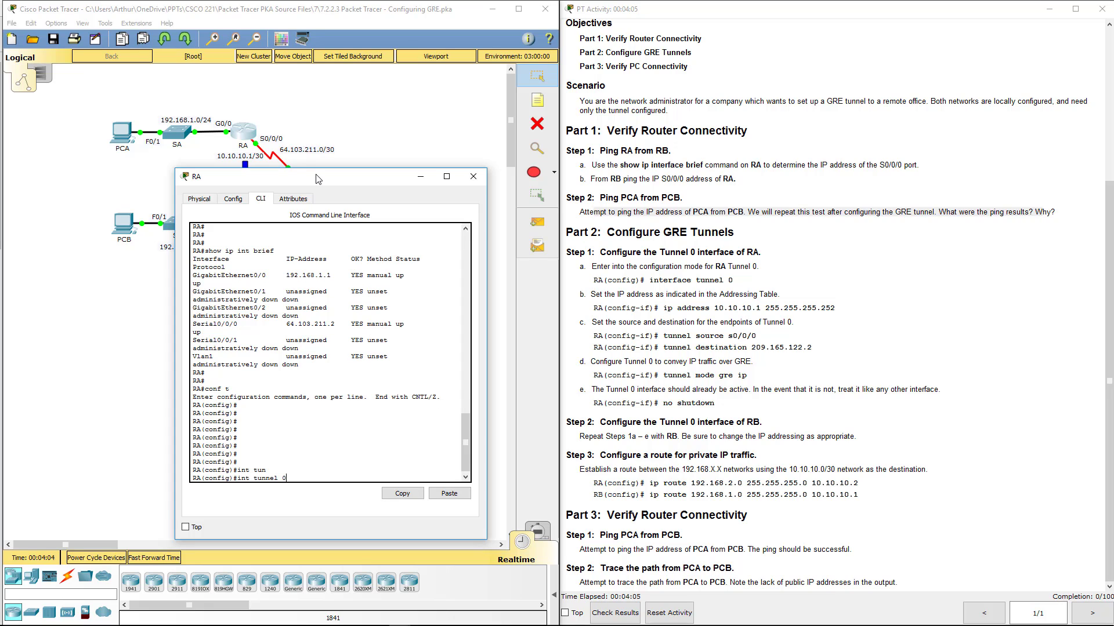
key(Return)
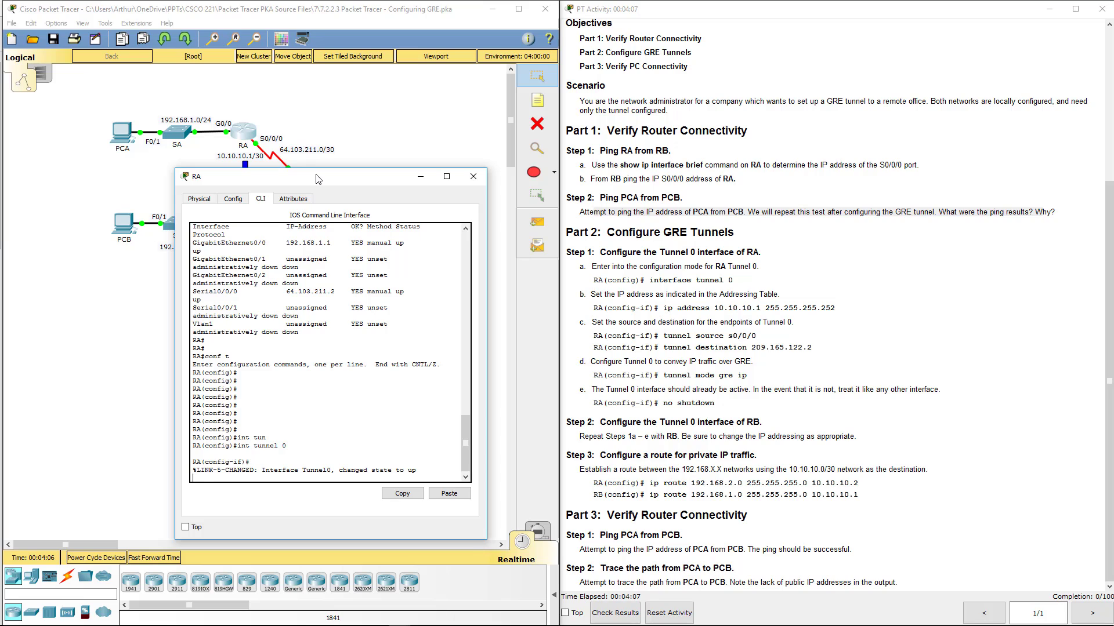
text(ip add)
text( 10.10.10.)
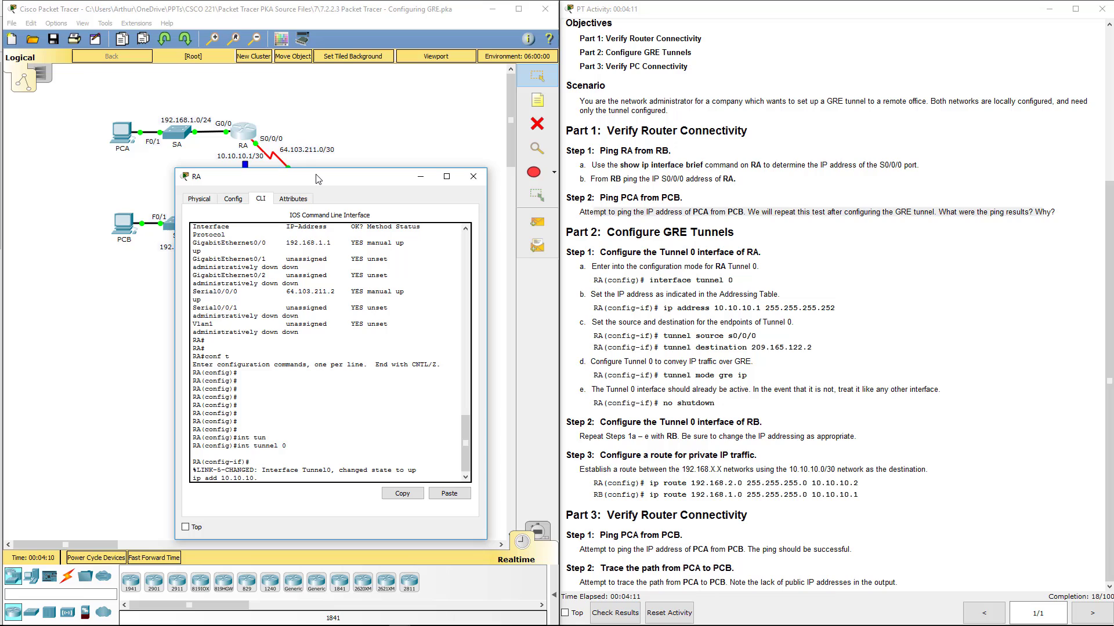
text(1 255.25)
text(5.255.252)
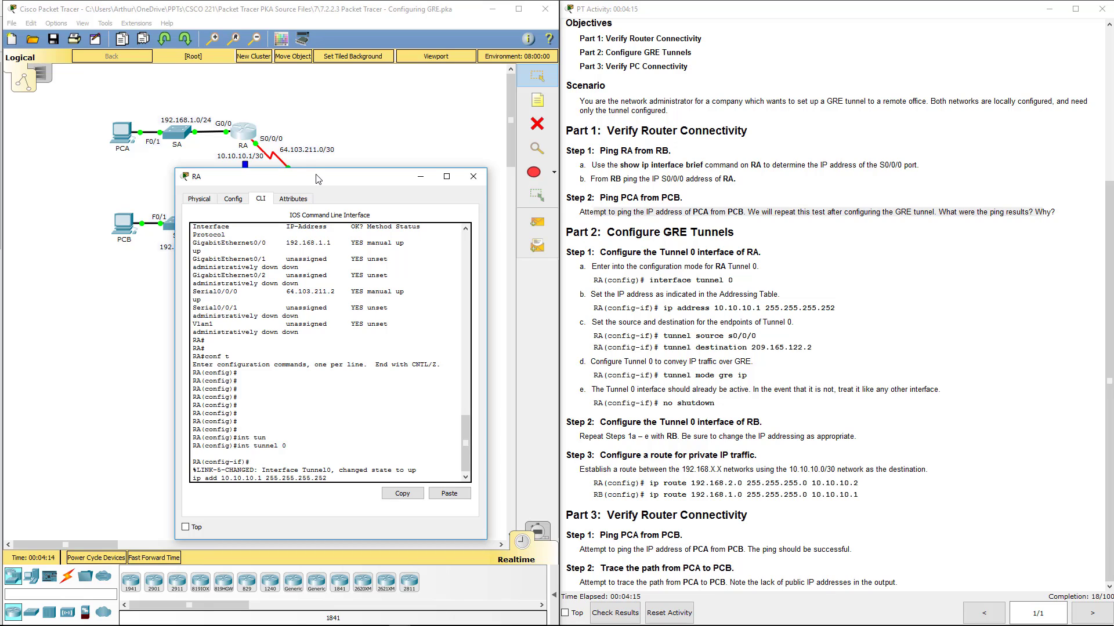
Give Tunnel 0 address 10.10.10.1 255.255.255.252 and source s0/0/0, then begin the destination command
key(Return)
text(t)
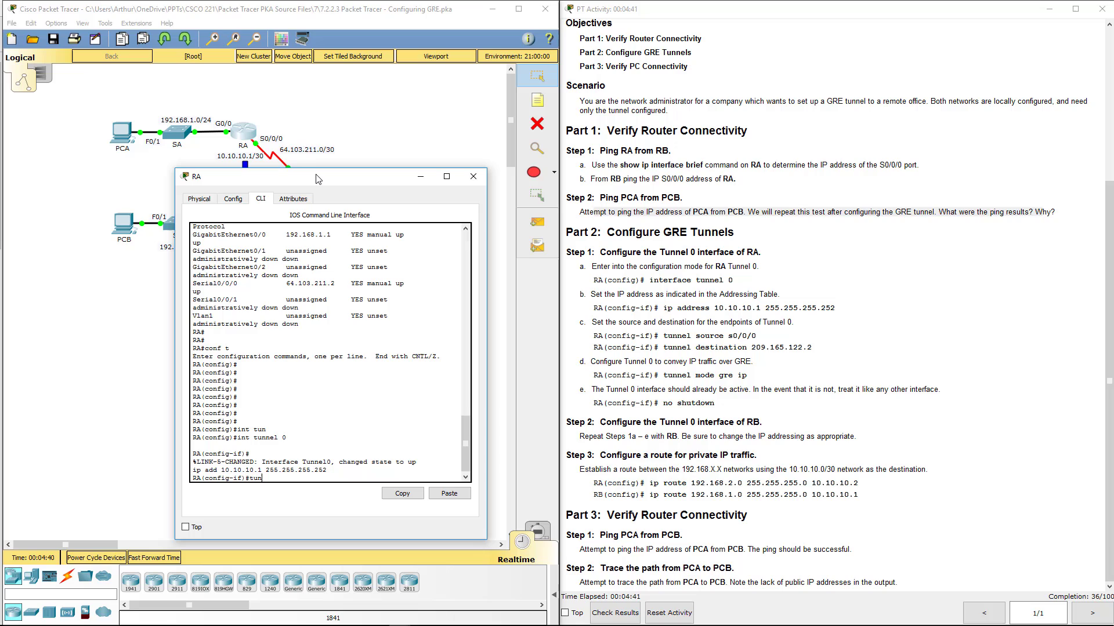
text(un)
key(Tab)
text(so)
key(Tab)
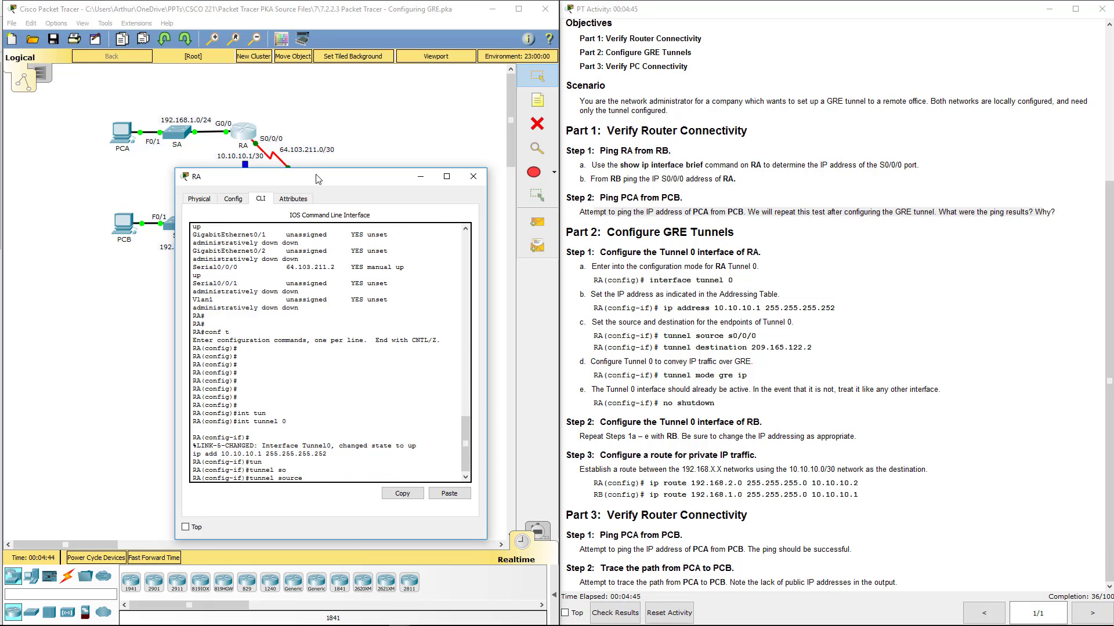
text(s0/0/0/)
key(BackSpace)
key(Return)
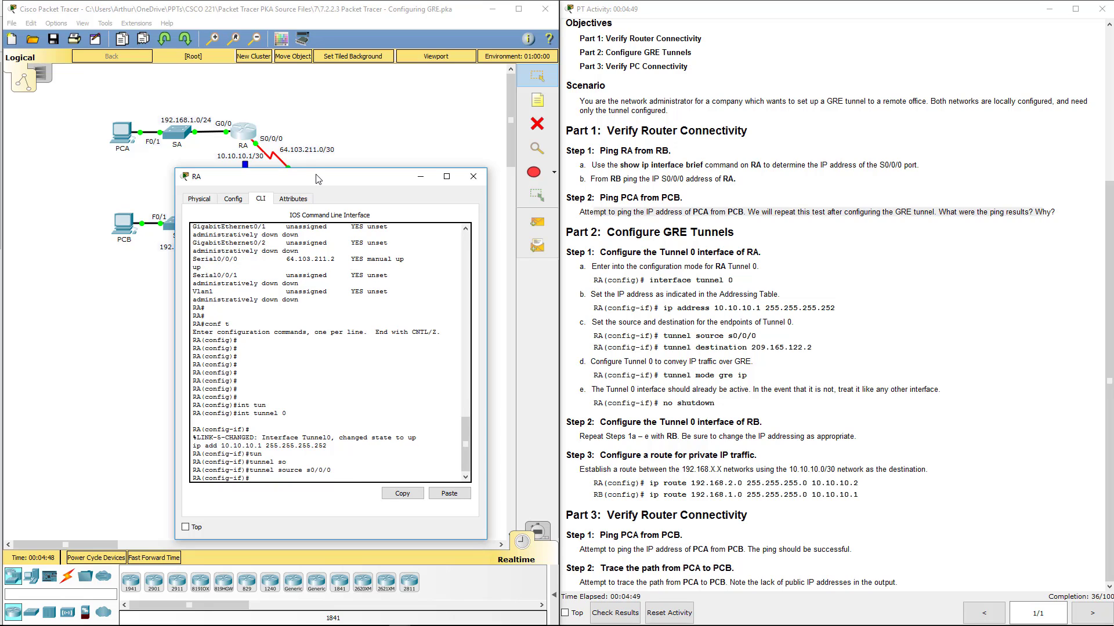
text(tu)
key(Tab)
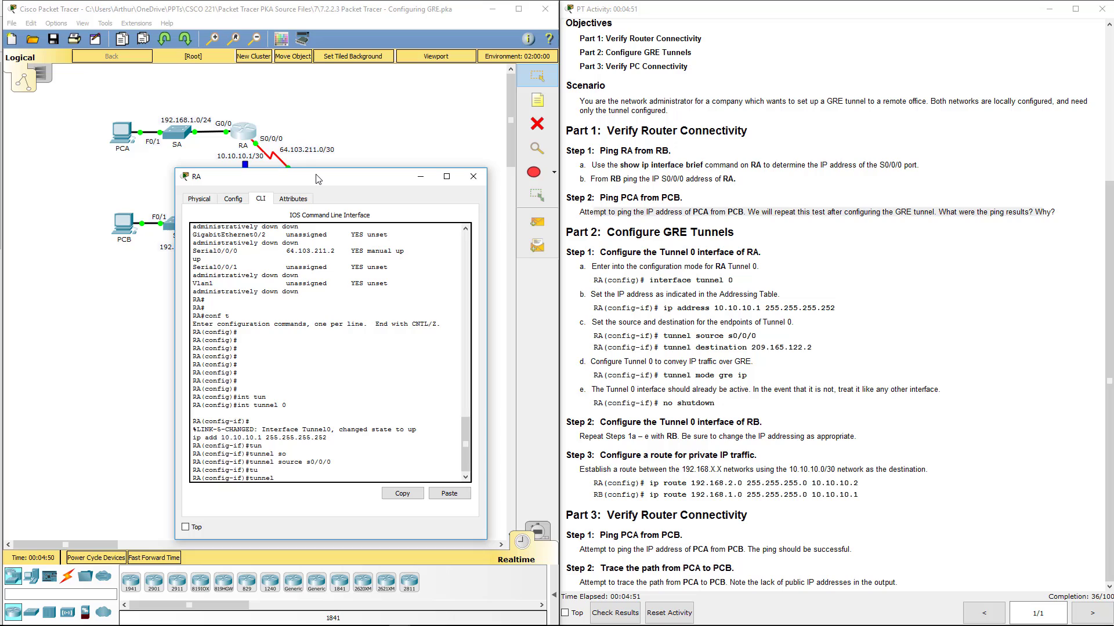
text(de)
key(Tab)
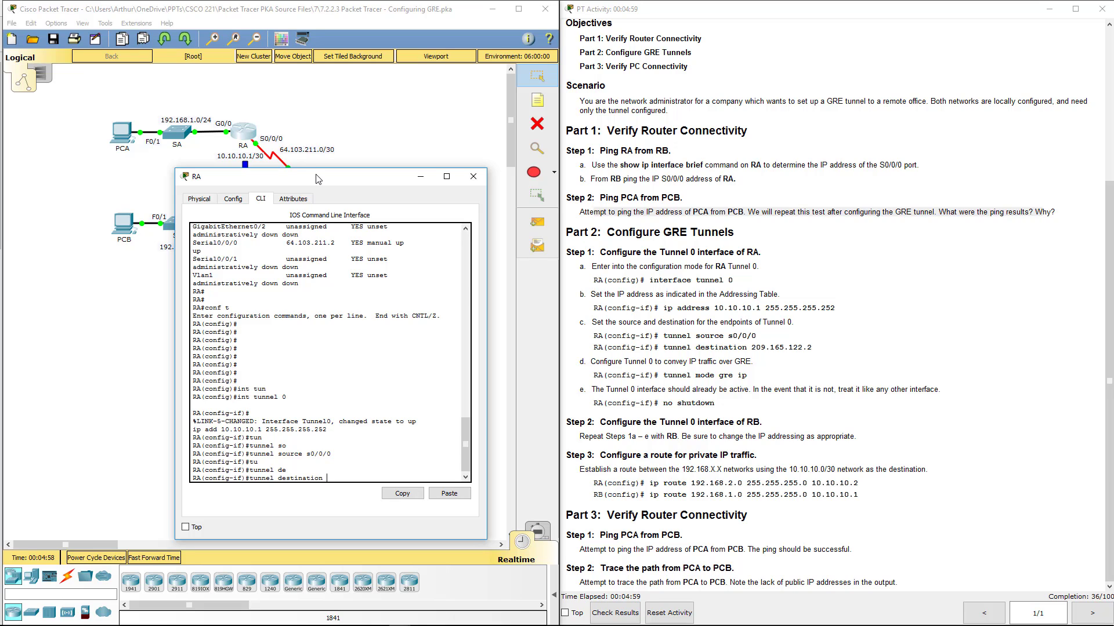
Set RA's Tunnel 0 destination to 209.165.122.2, use tunnel mode gre ip, and apply no shutdown
drag(316, 179, 302, 241)
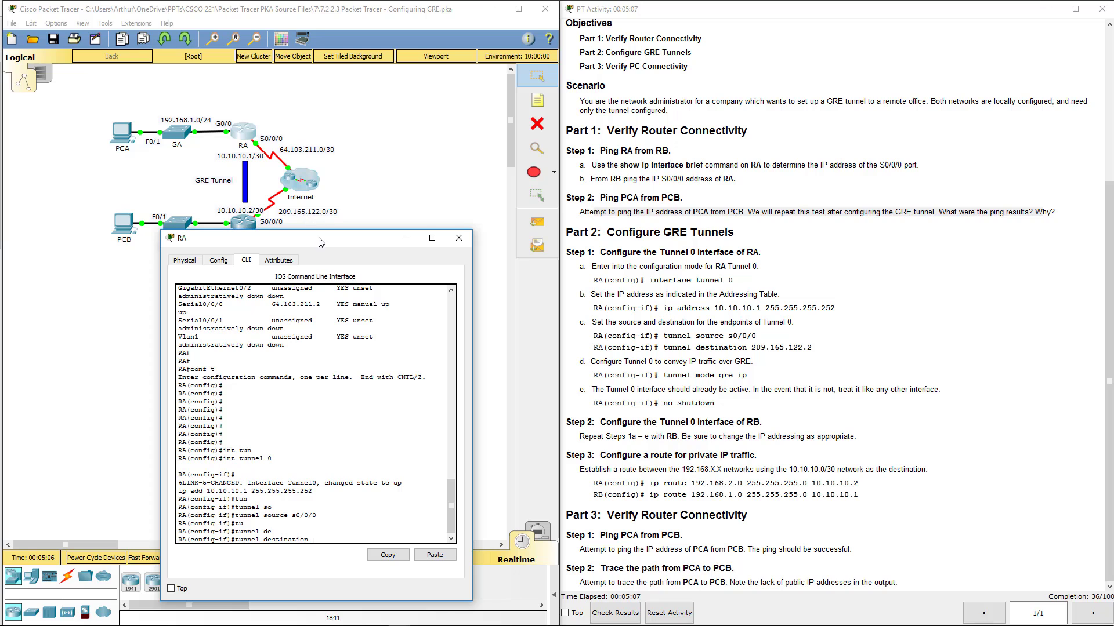
drag(317, 233, 321, 149)
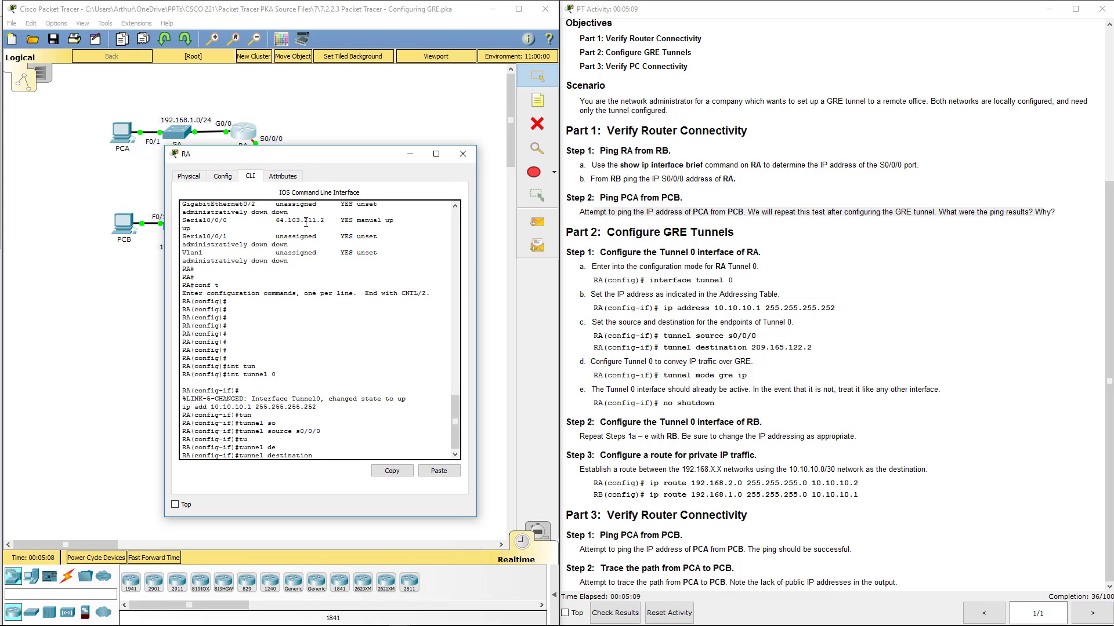
text(209.1)
text(65)
text(.1)
text(22.2)
key(Return)
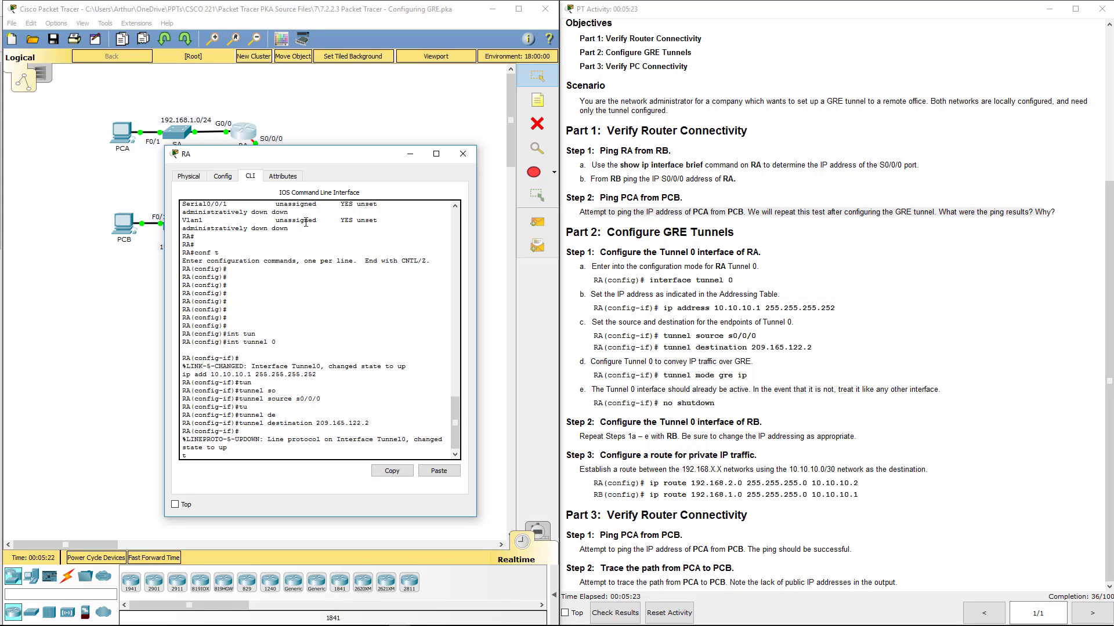
text(tun)
key(Tab)
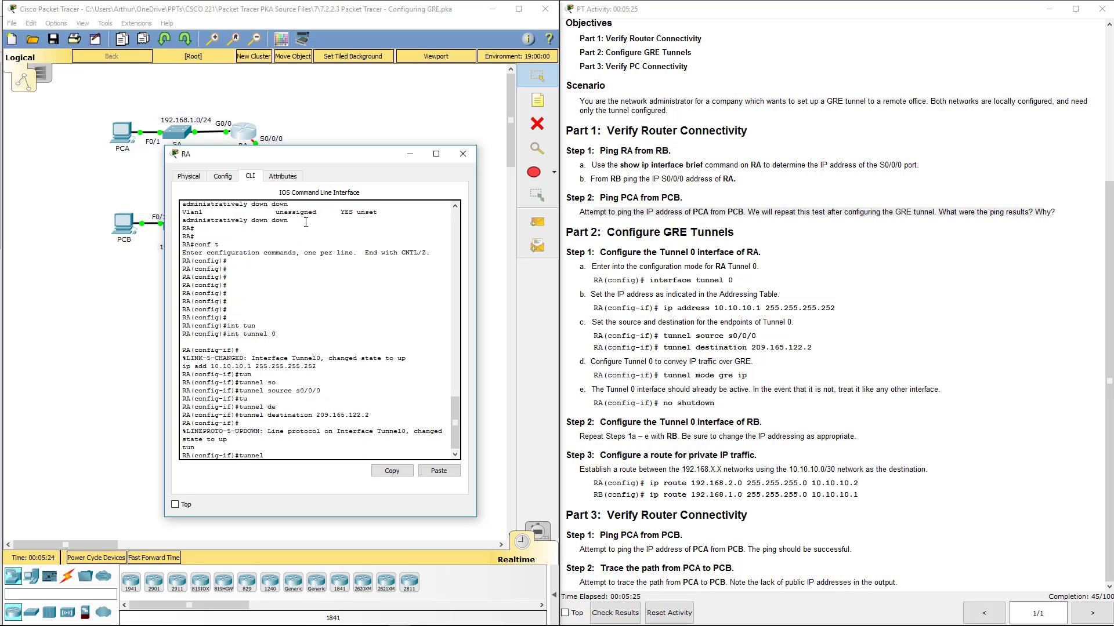
text(mo)
key(Tab)
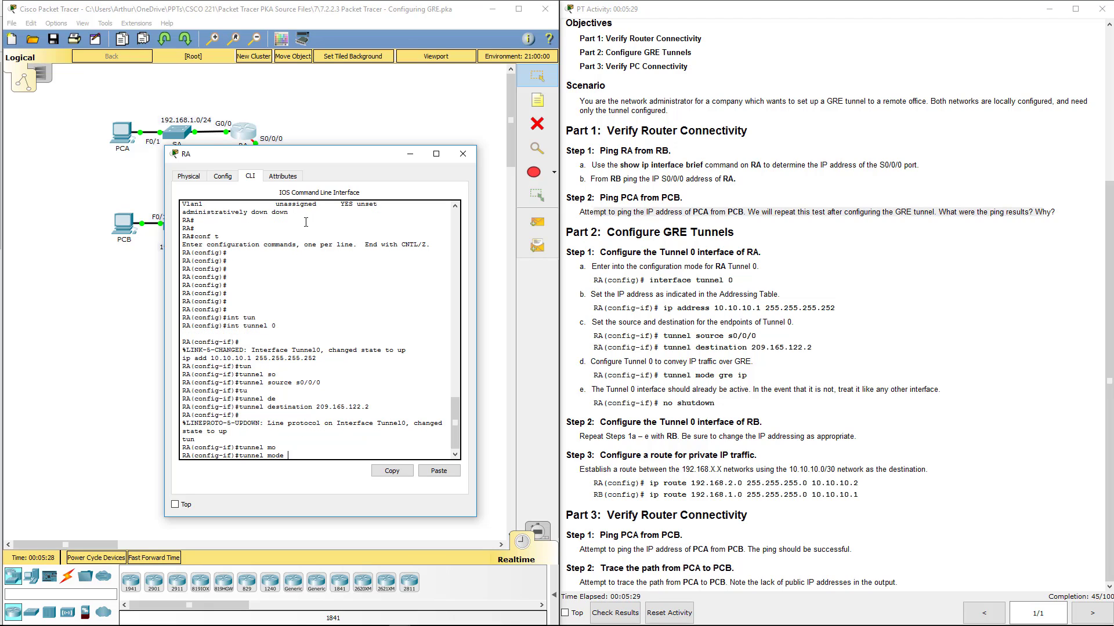
text(gre ip)
key(Return)
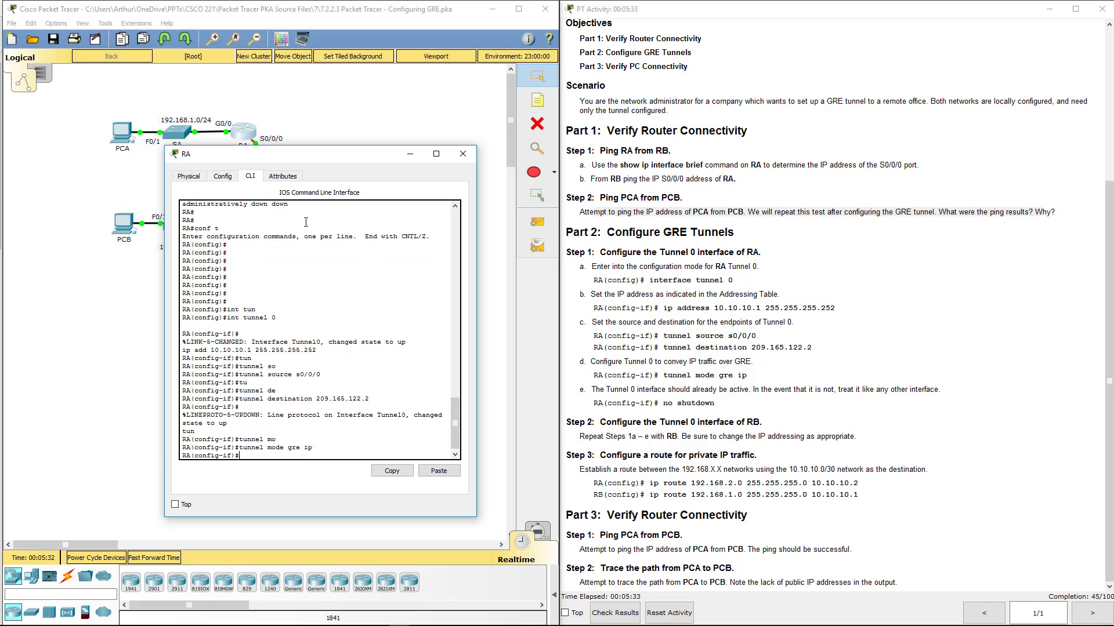
text(no s)
text(h)
key(Return)
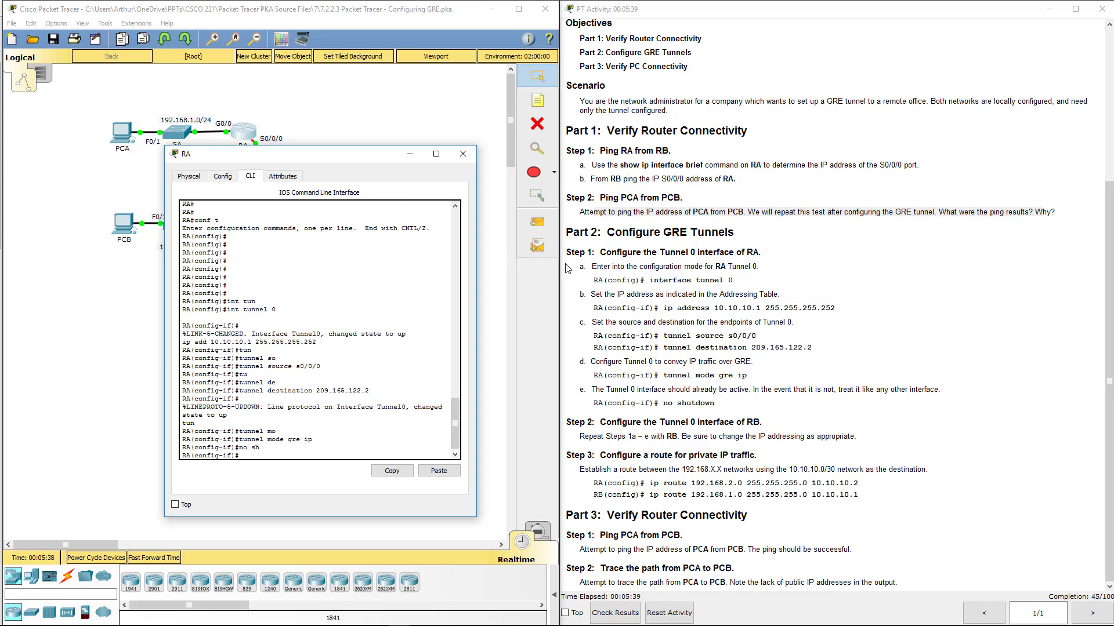
Exit interface mode and paste 'ip route 192.168.2.0 255.255.255.0 10.10.10.2' into RA
mouse_move(582, 265)
mouse_down()
mouse_move(712, 352)
mouse_move(747, 402)
mouse_up()
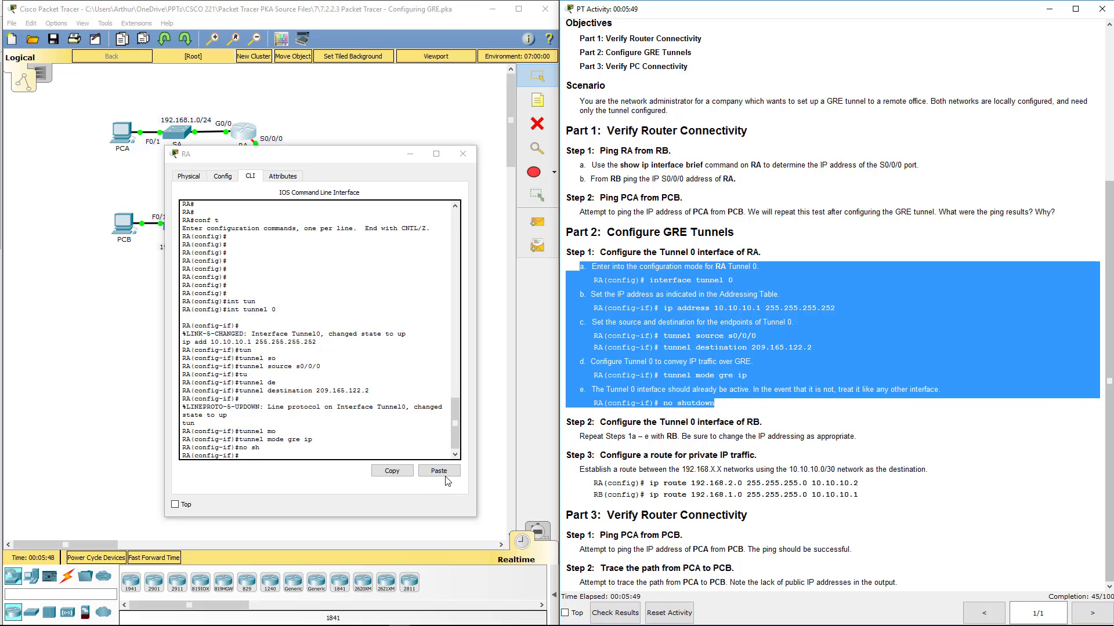
click(313, 457)
text(e)
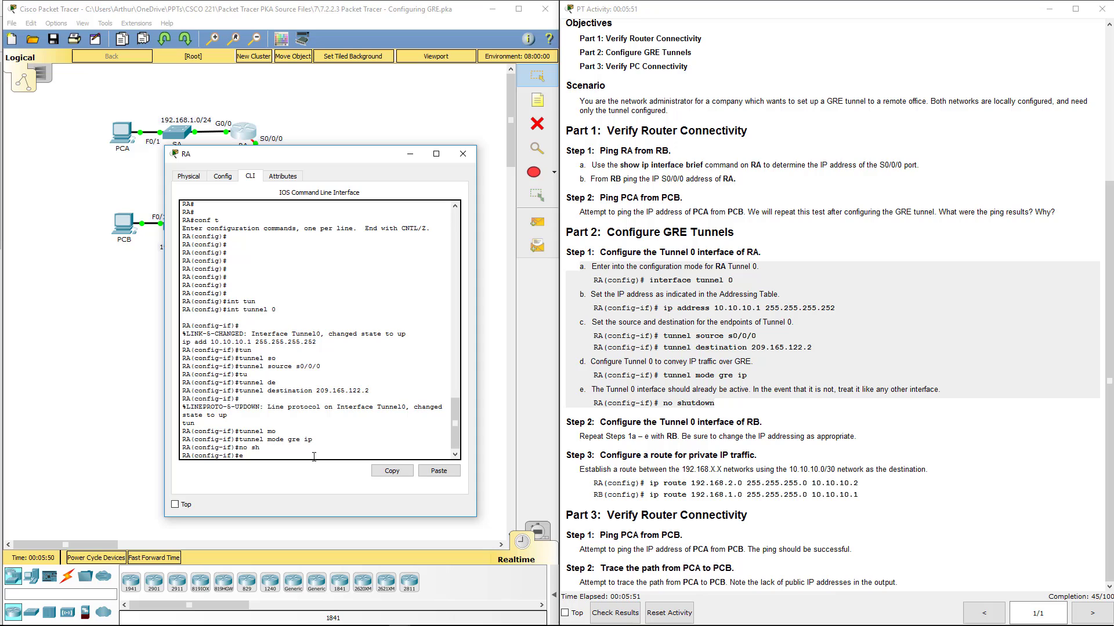
text(xit)
key(Return)
key(Return)
key(Return)
key(Return)
key(Return)
key(Return)
key(Return)
key(Return)
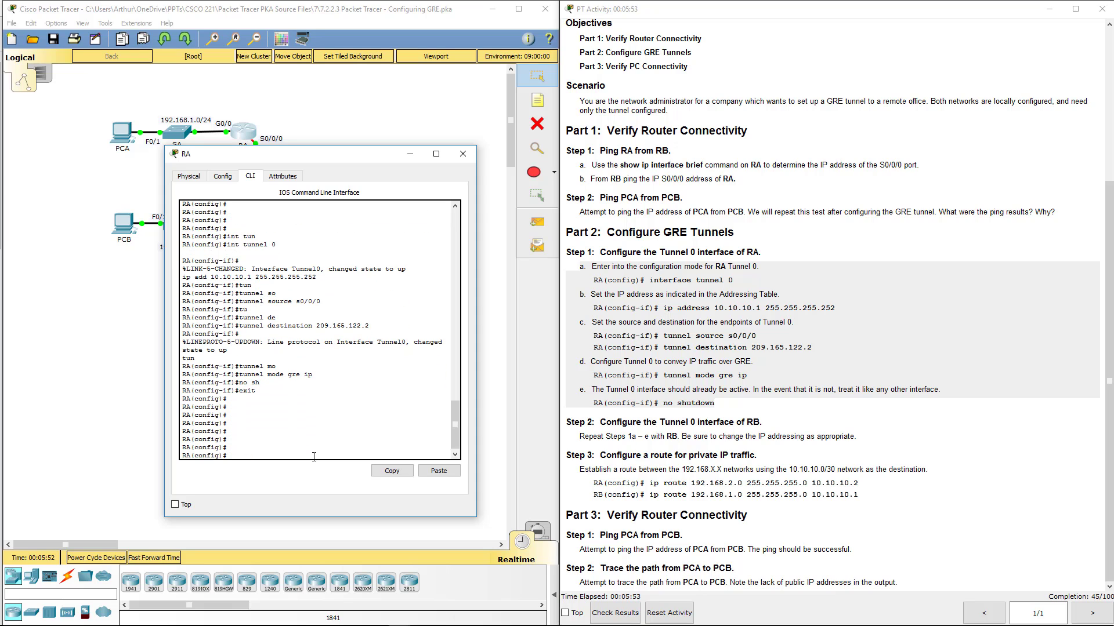
click(656, 483)
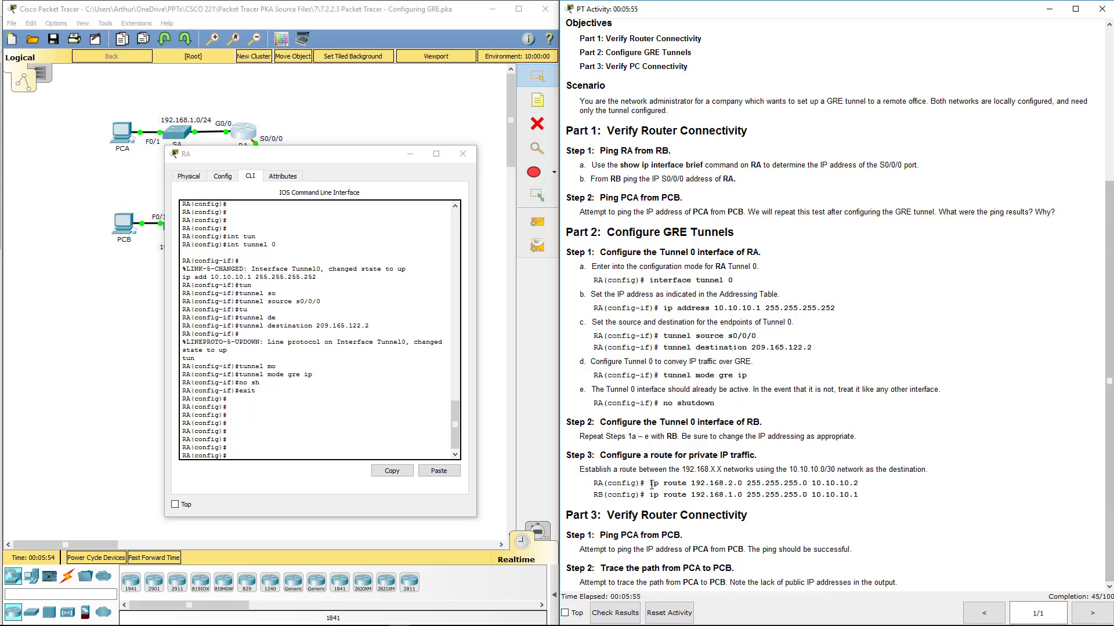
double_click(654, 483)
drag(678, 481, 902, 490)
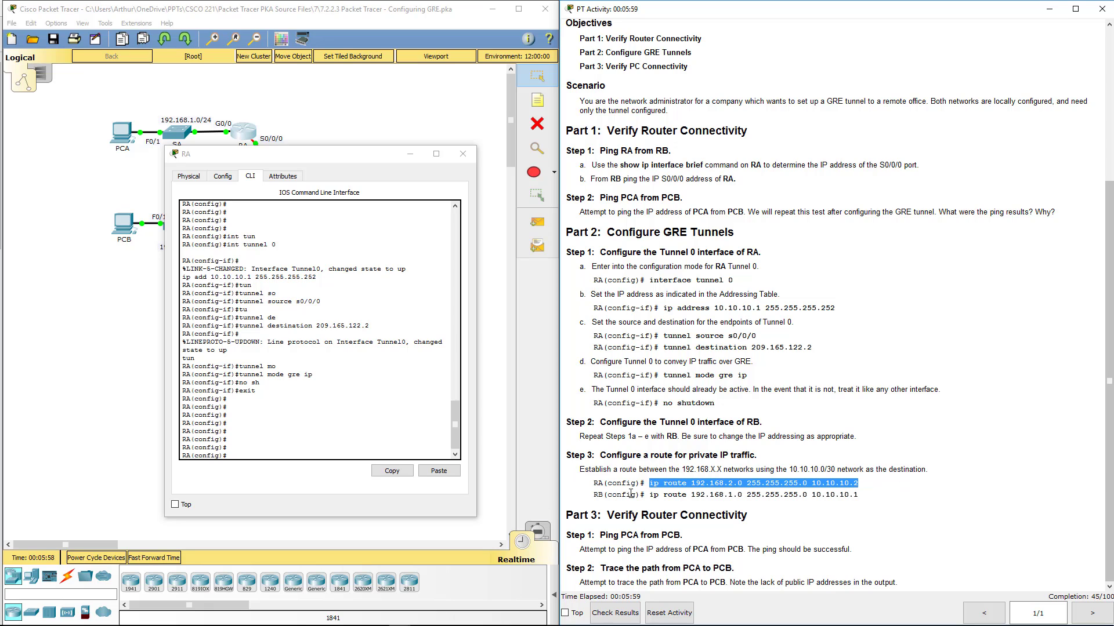
click(439, 471)
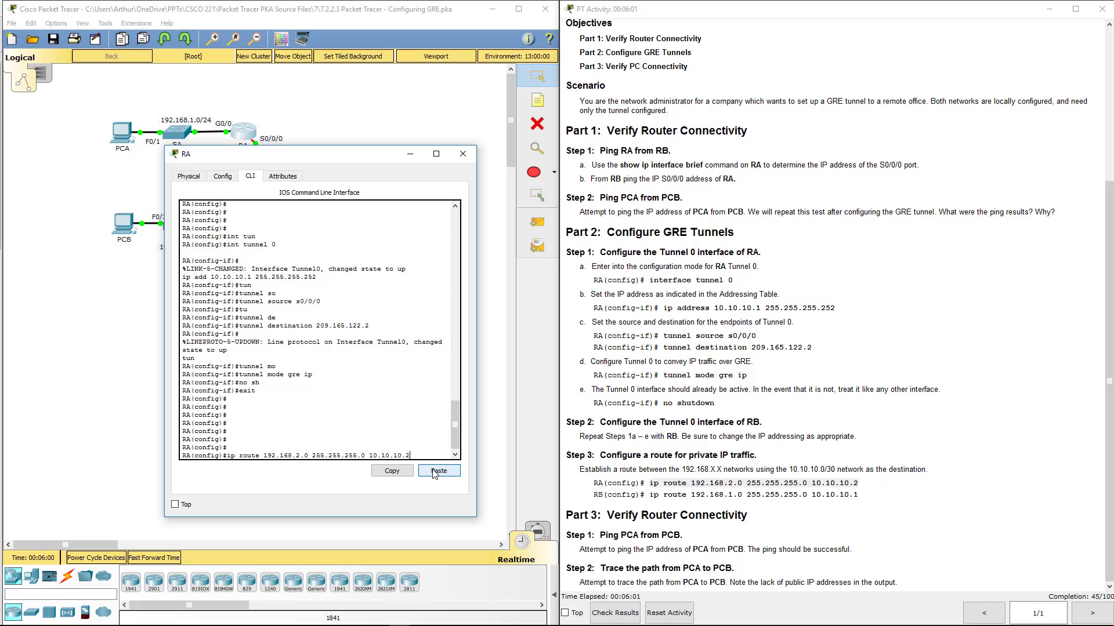
key(Return)
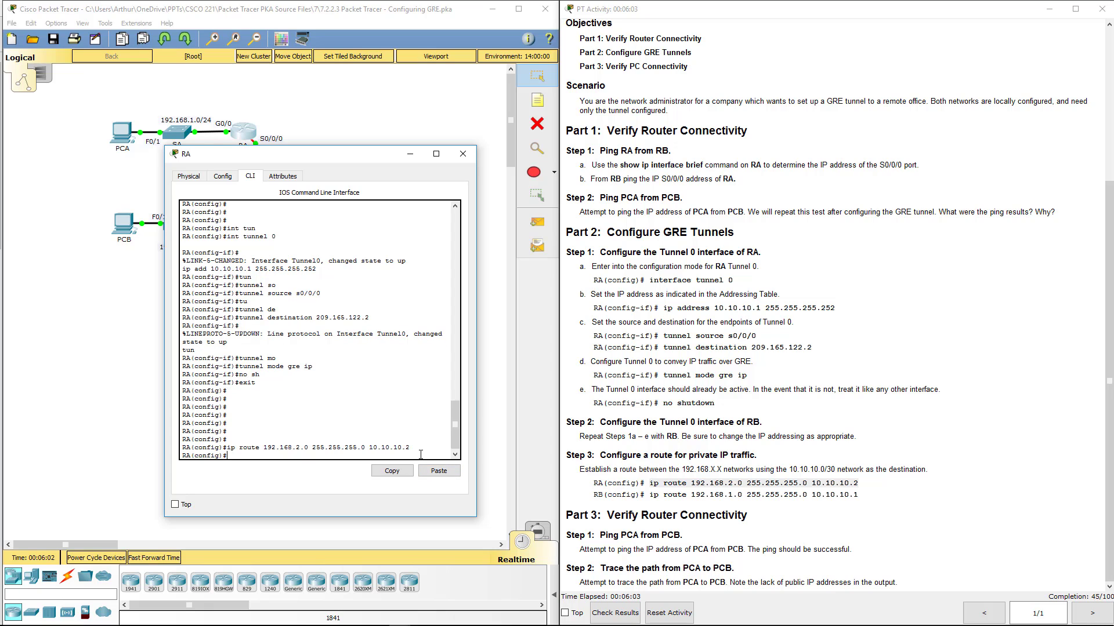
Close RA, then on RB enable and enter interface Tunnel 0 configuration
click(471, 154)
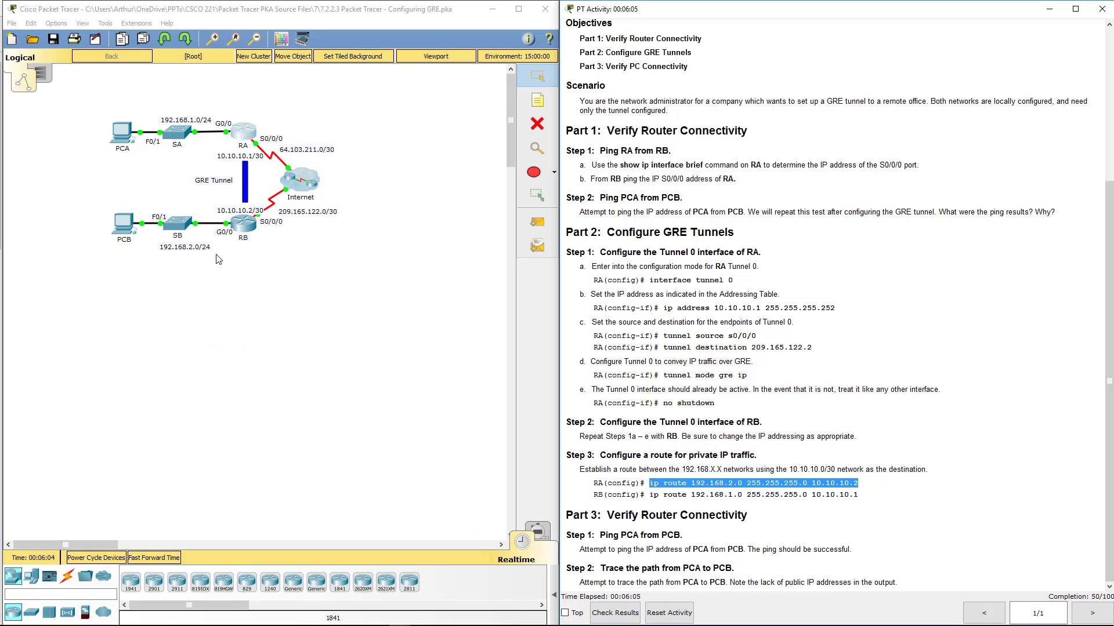
click(244, 234)
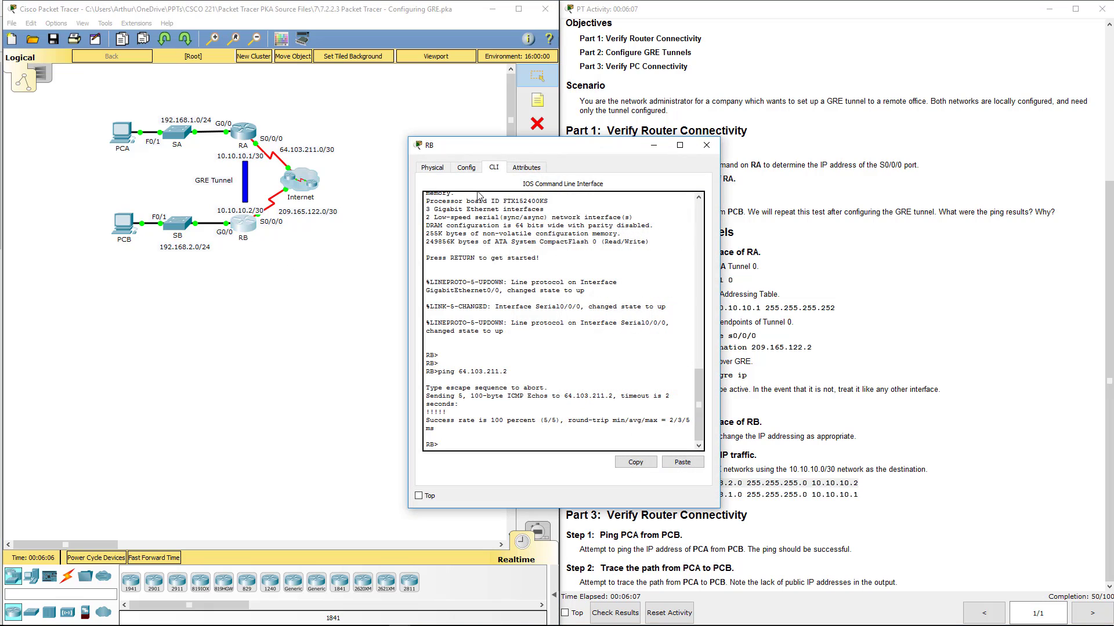
text(en)
key(Return)
key(Return)
key(Return)
key(Return)
key(Return)
text(conf t)
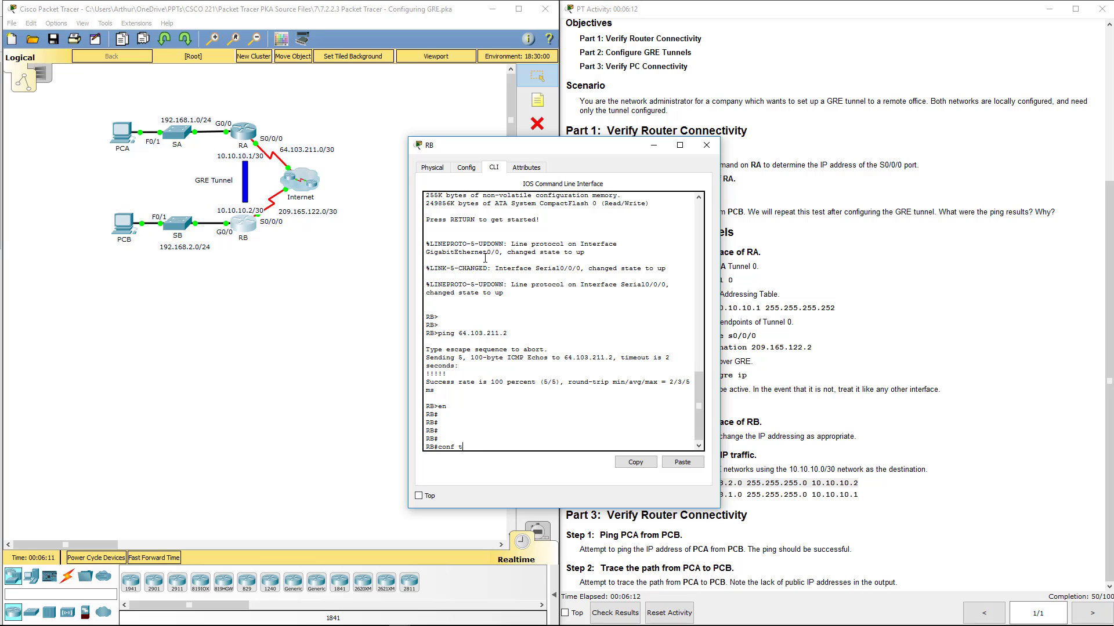
key(Return)
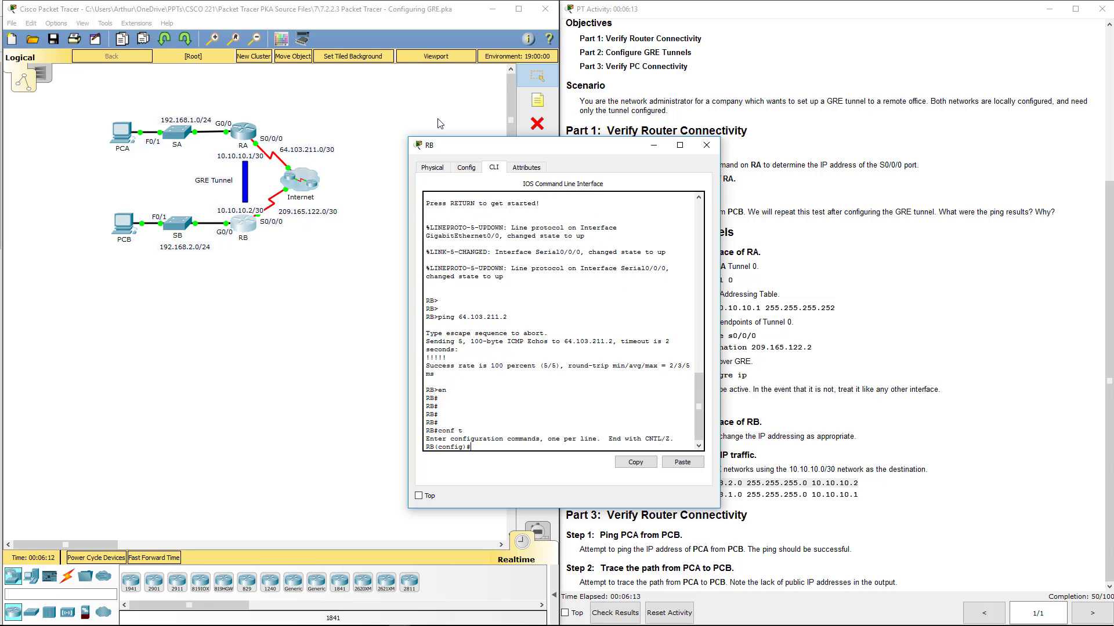
drag(581, 153, 354, 201)
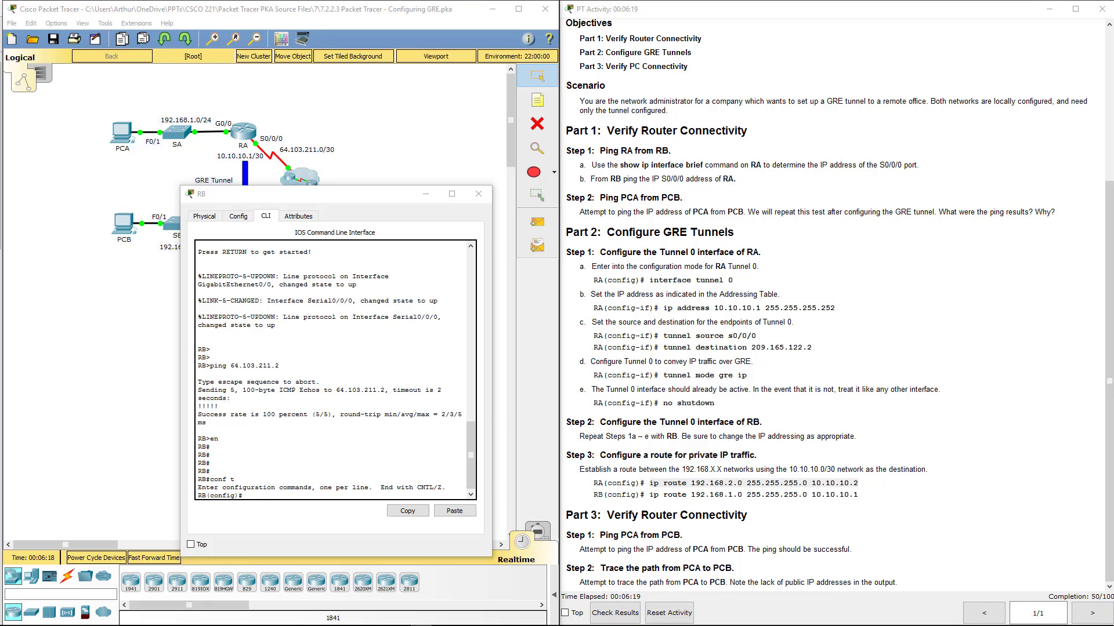
click(262, 493)
text(int tu)
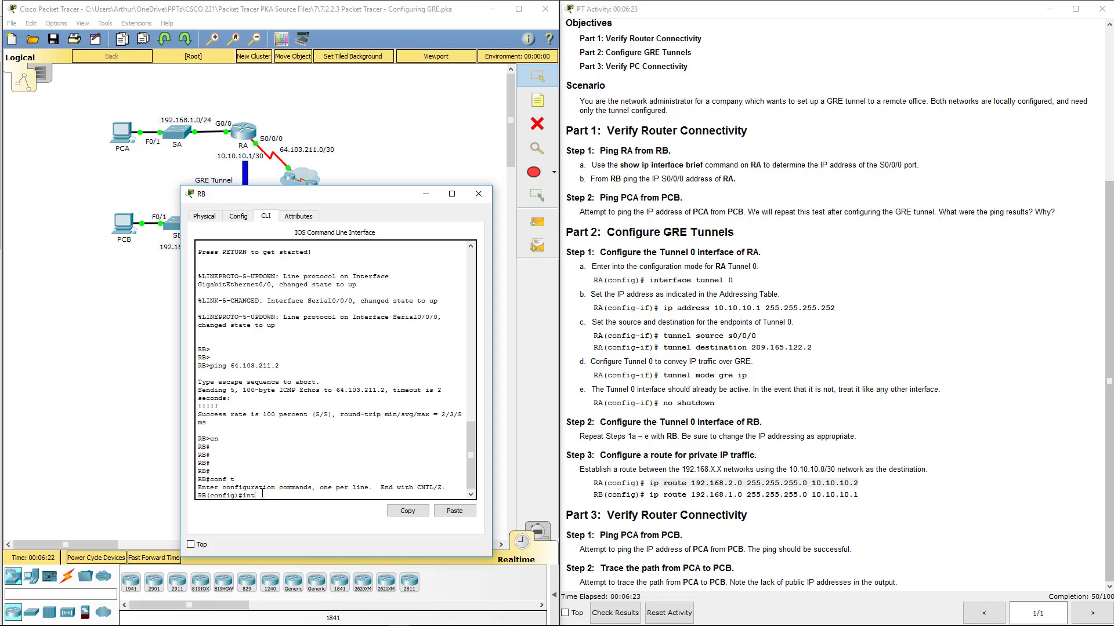
key(Tab)
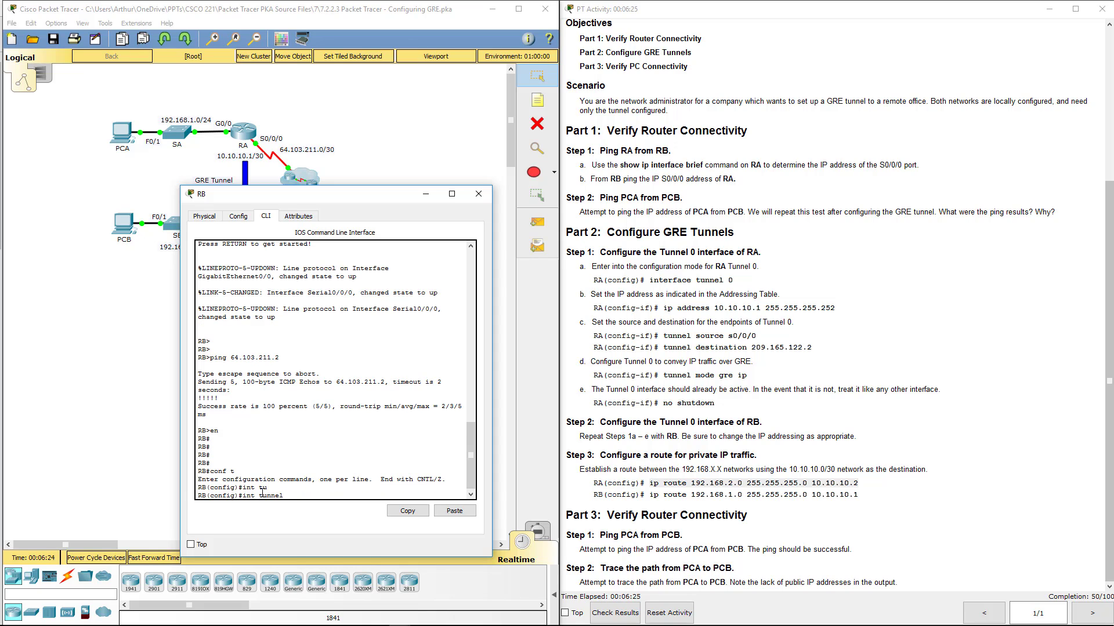
text( 0)
key(Return)
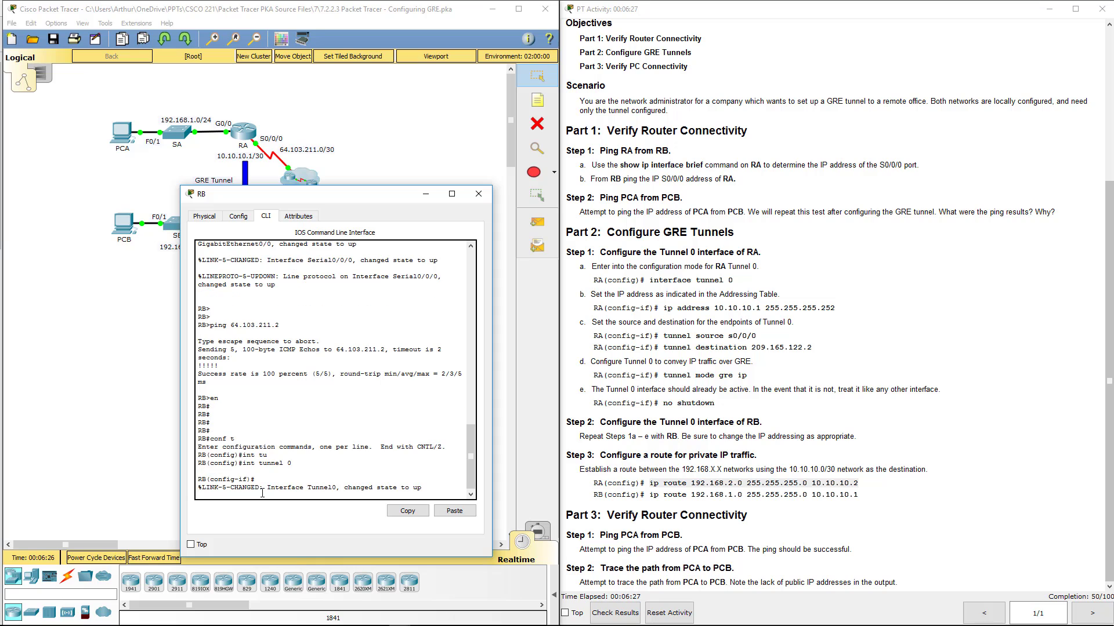
text(ip add 1)
text(0.)
Give RB's Tunnel 0 address 10.10.10.2/30 and tunnel source s0/0/0
key(question)
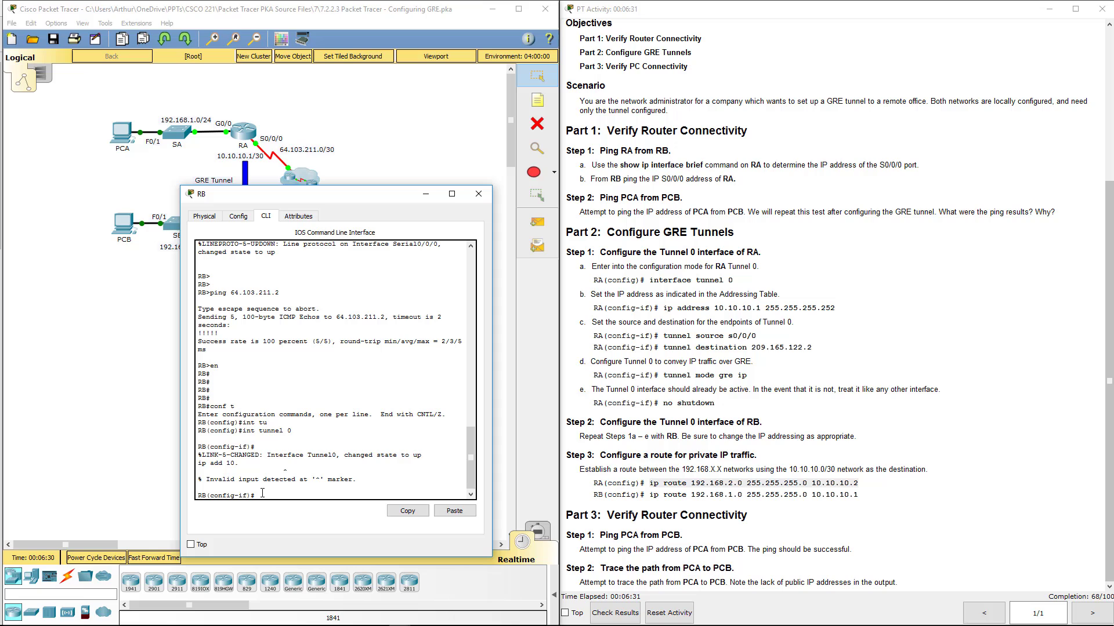
text(10.10.2)
text( 25)
text(5.255.2)
text(55.252)
key(Return)
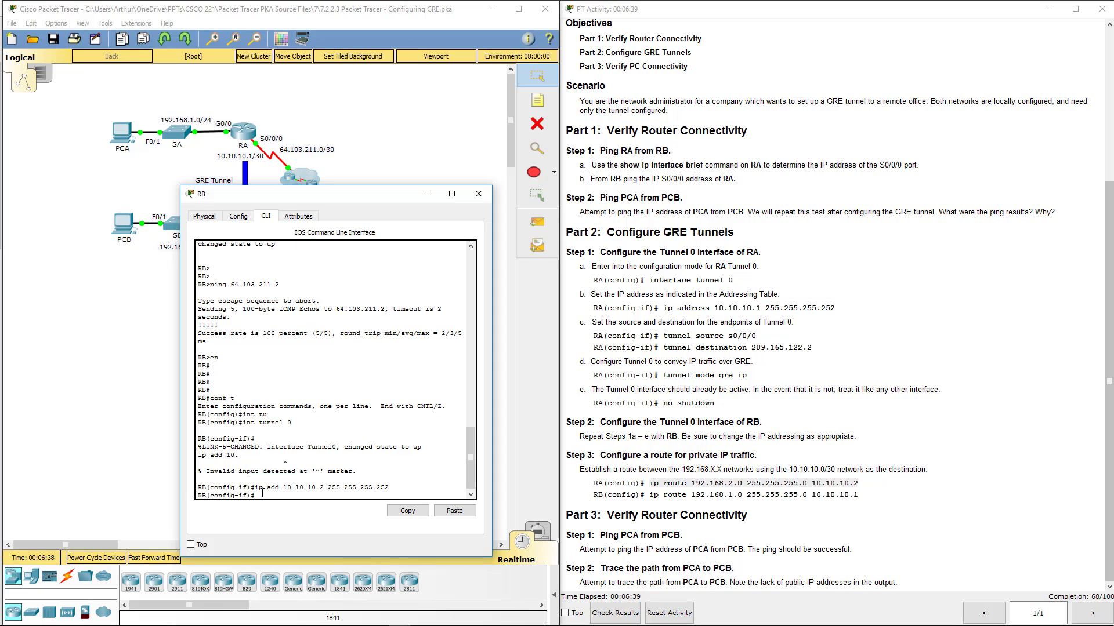
key(Tab)
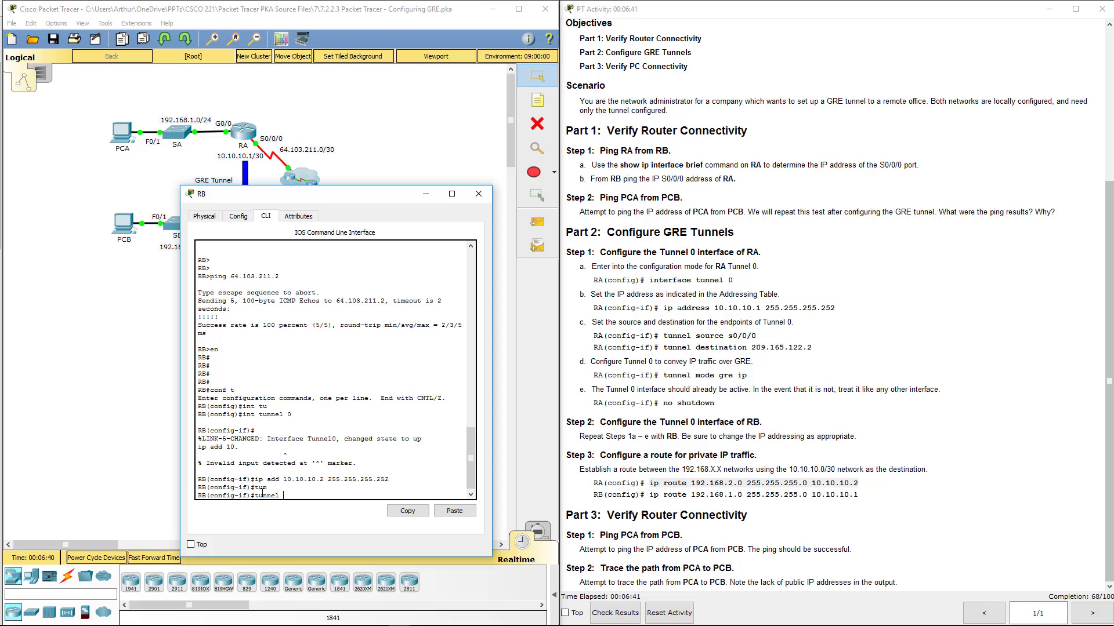
text(s)
key(Tab)
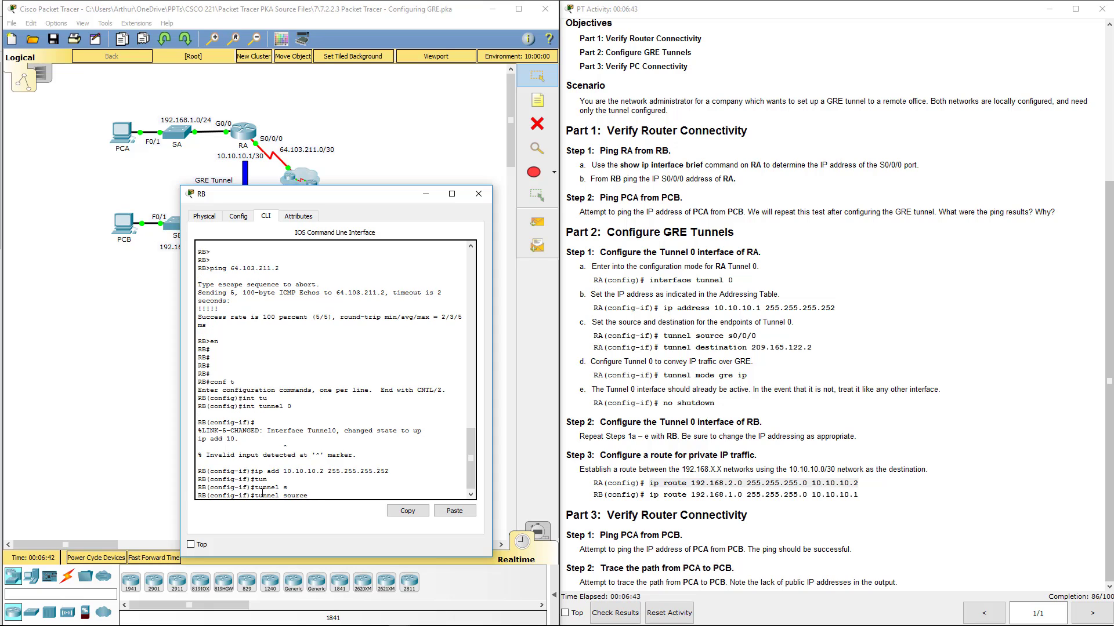
text(s0/0/0)
key(Return)
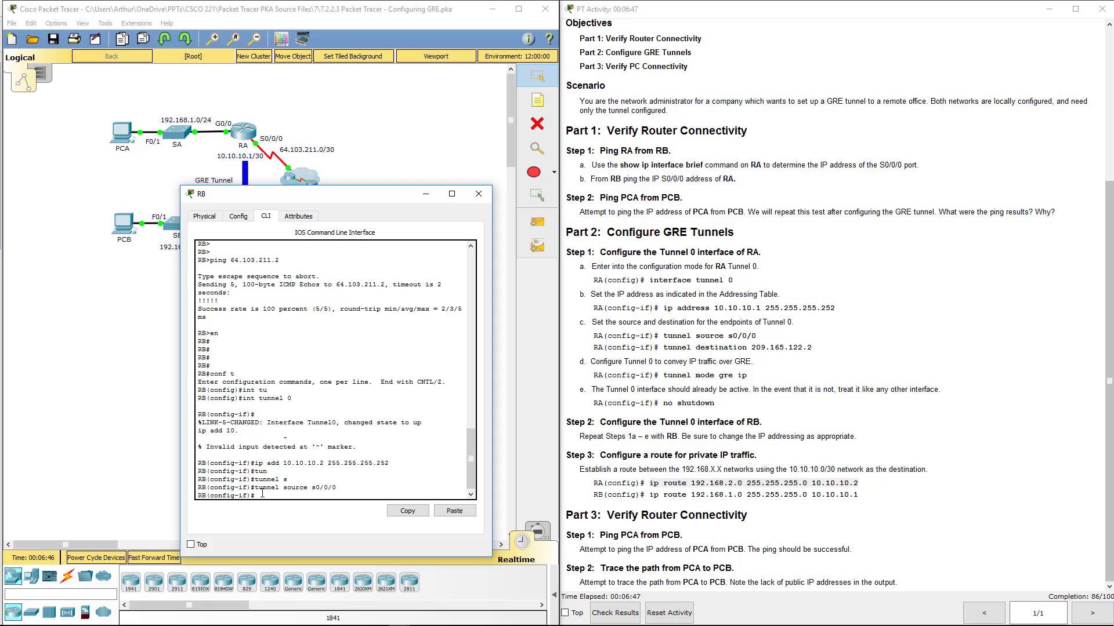
text(n)
Set RB's tunnel destination 64.103.211.2 and GRE IP mode, enable it, and exit
key(Tab)
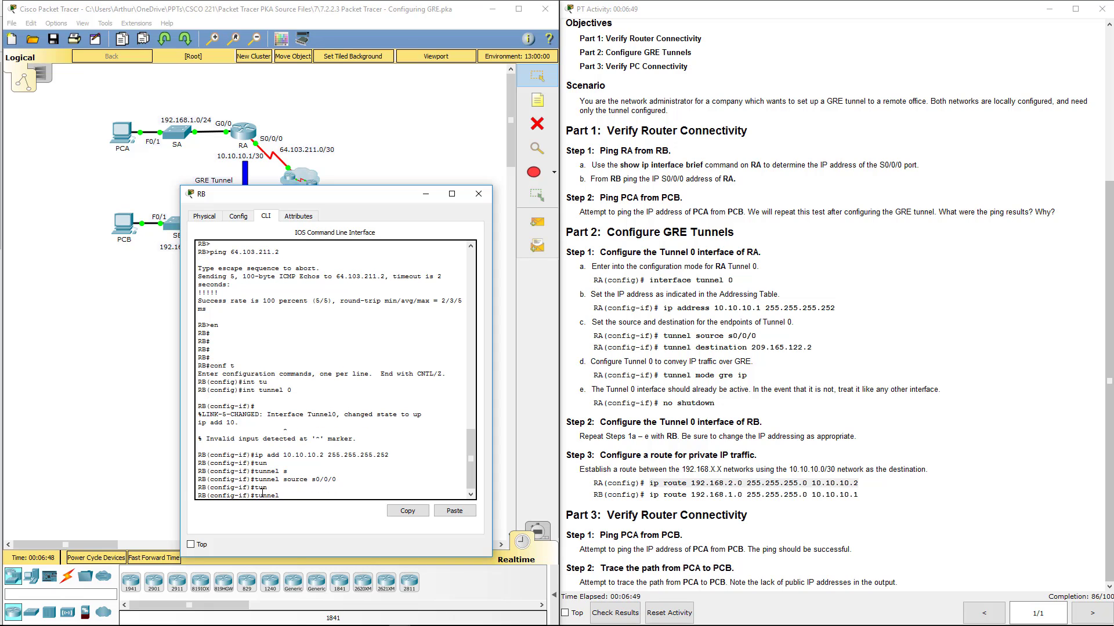
text(des)
key(Tab)
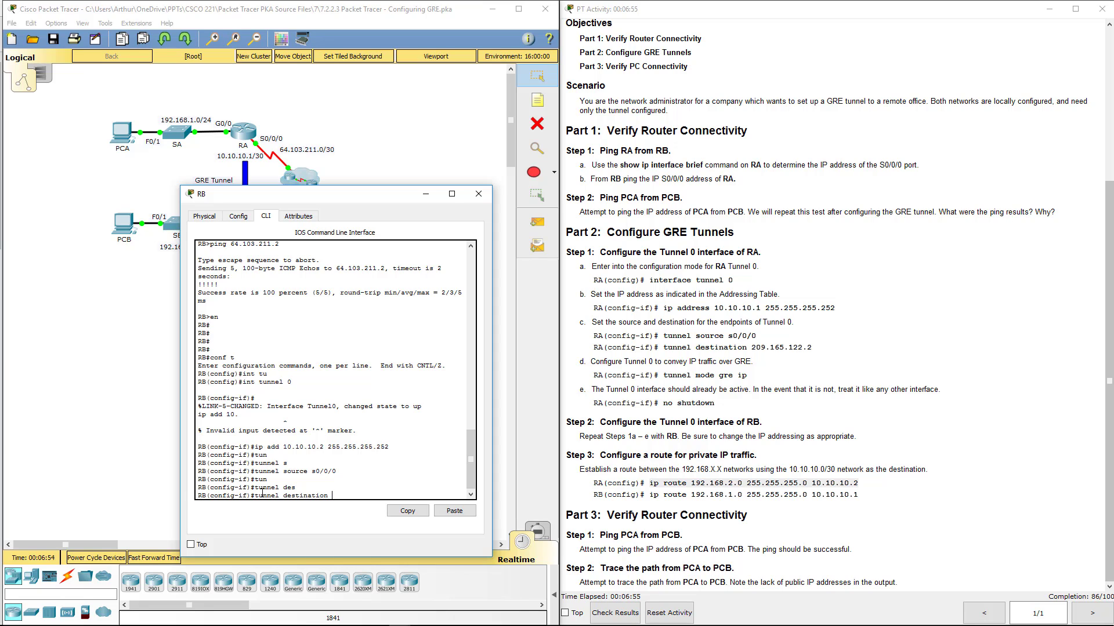
text(64.1)
text(03.)
text(211.2)
key(Return)
key(Return)
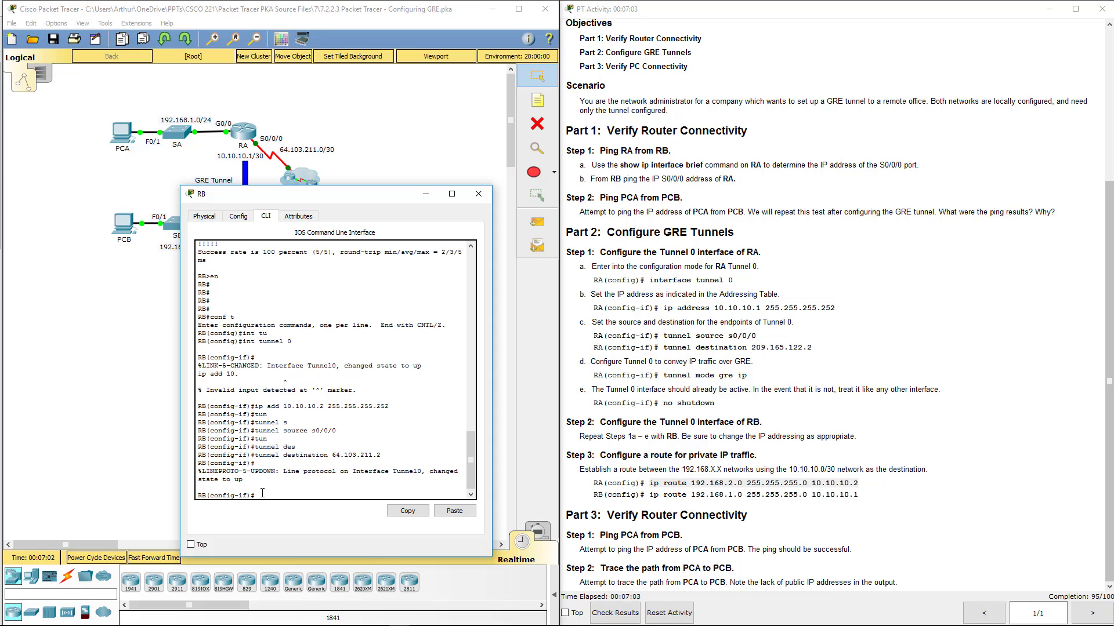
text(tun)
key(Tab)
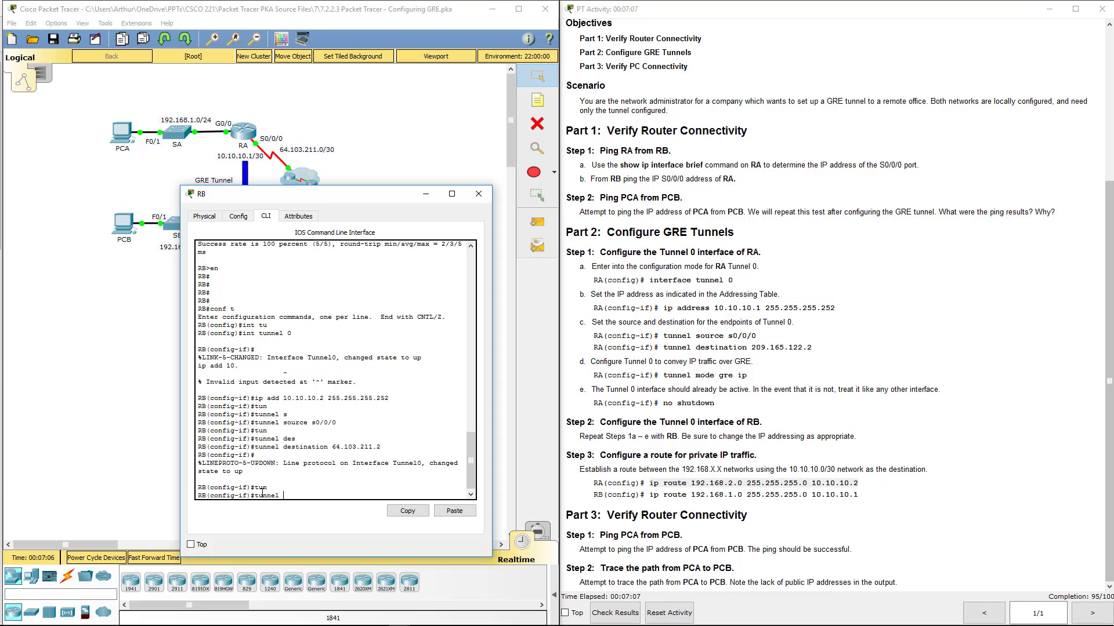
text(m)
text(gre i)
text(p)
key(Return)
text(no sh)
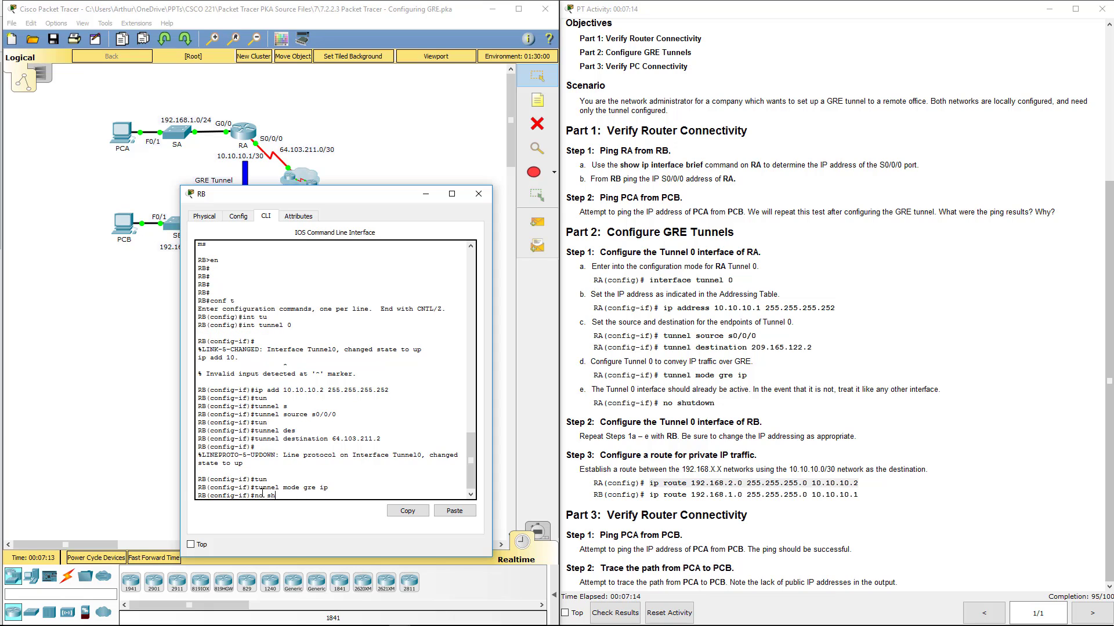
key(Return)
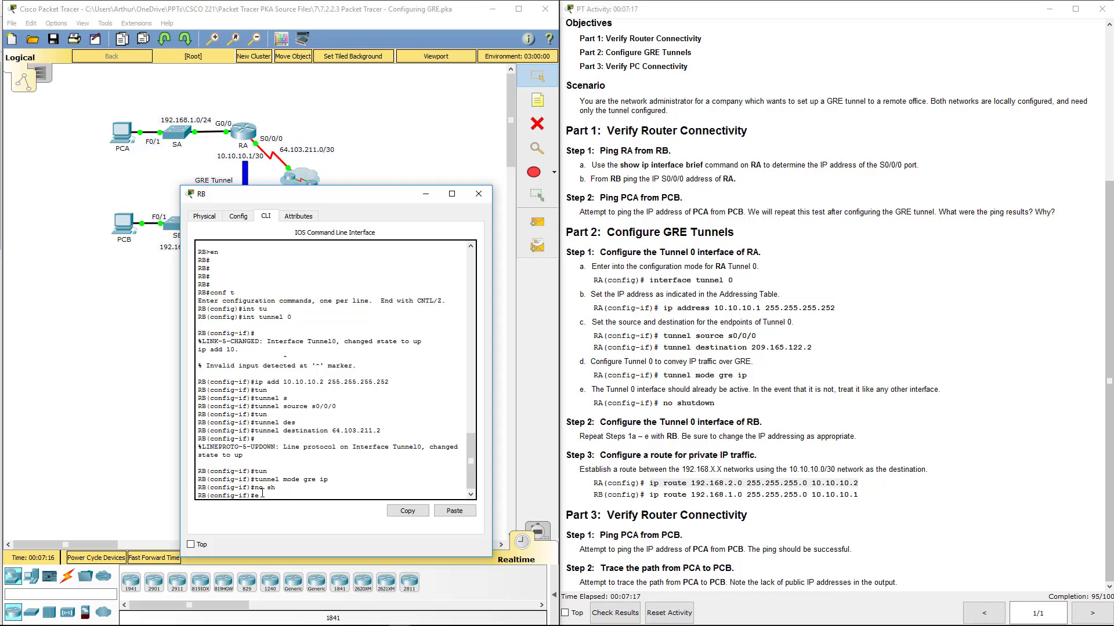
text(xit)
key(Return)
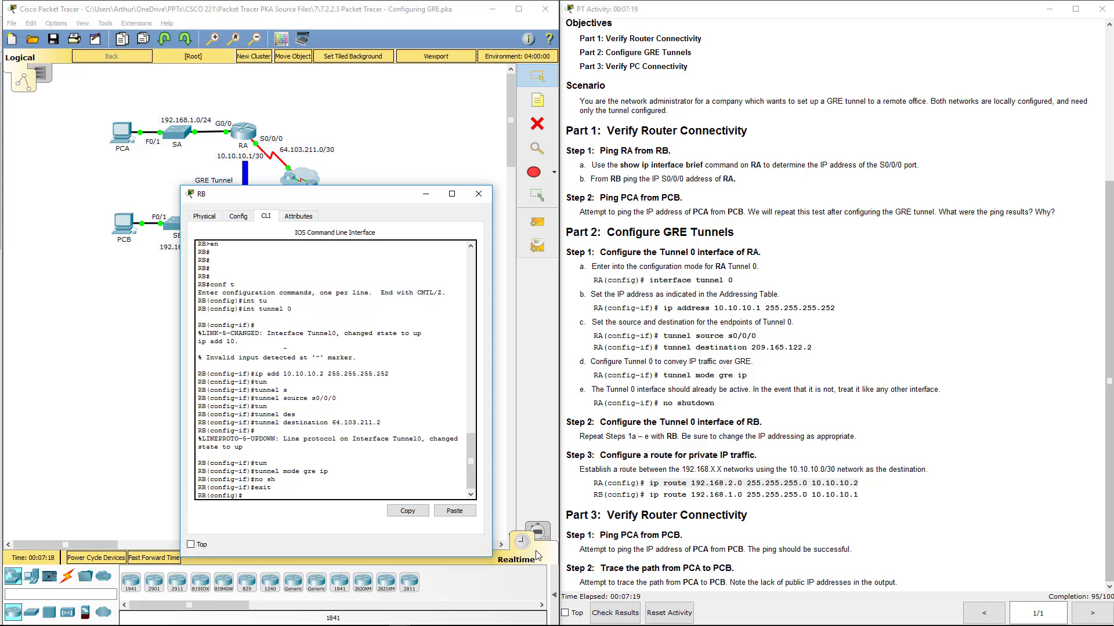
Paste 'ip route 192.168.1.0 255.255.255.0 10.10.10.1' into RB and close RB's window
drag(649, 494, 880, 494)
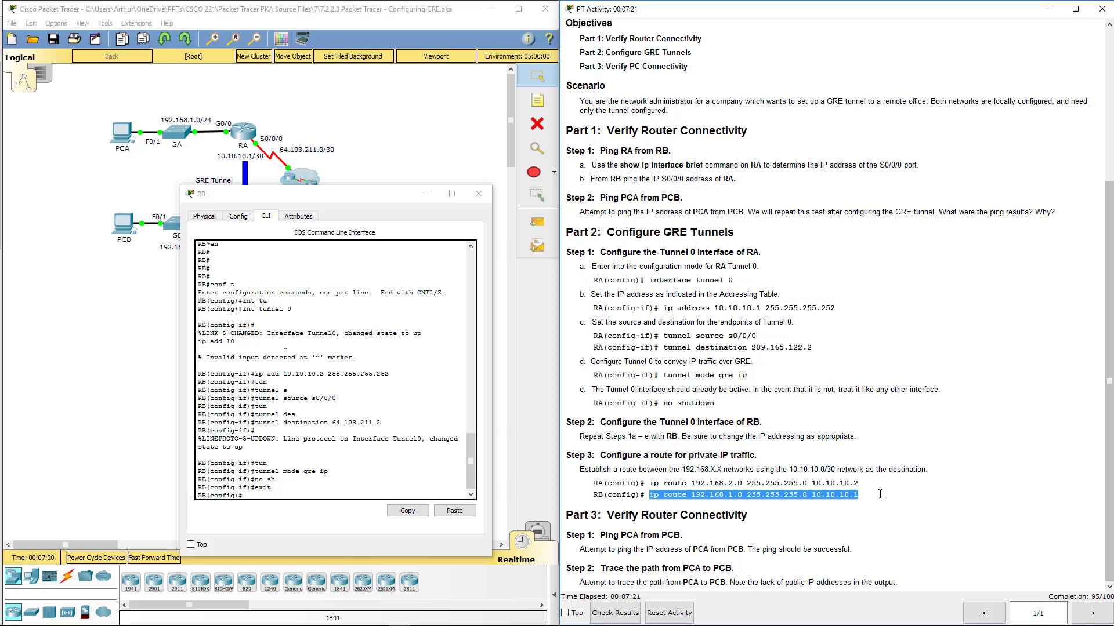
click(273, 496)
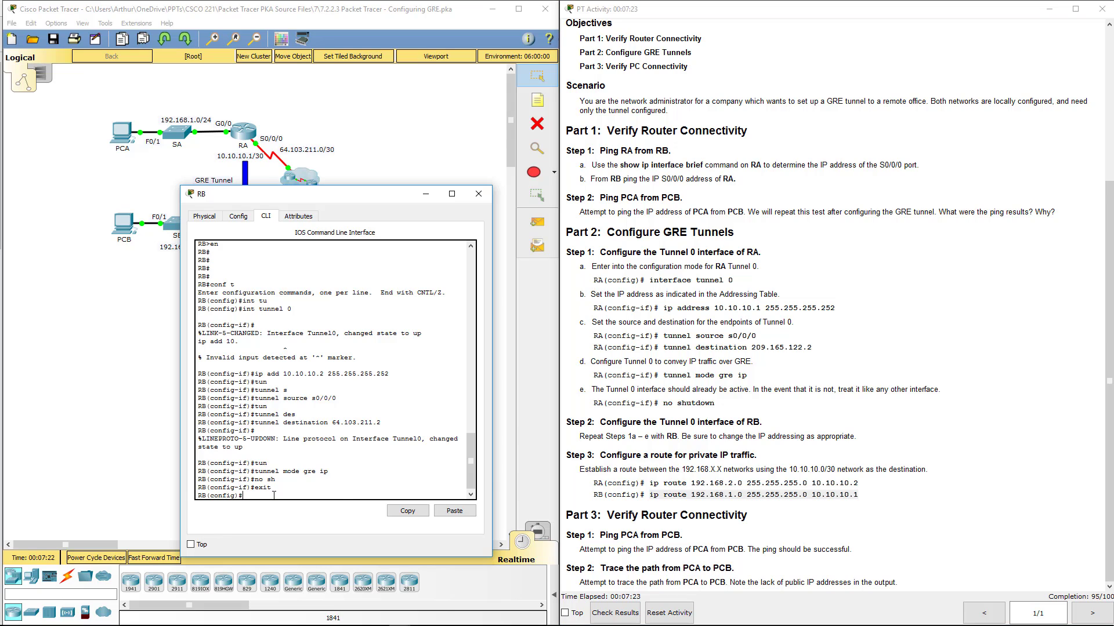
click(441, 513)
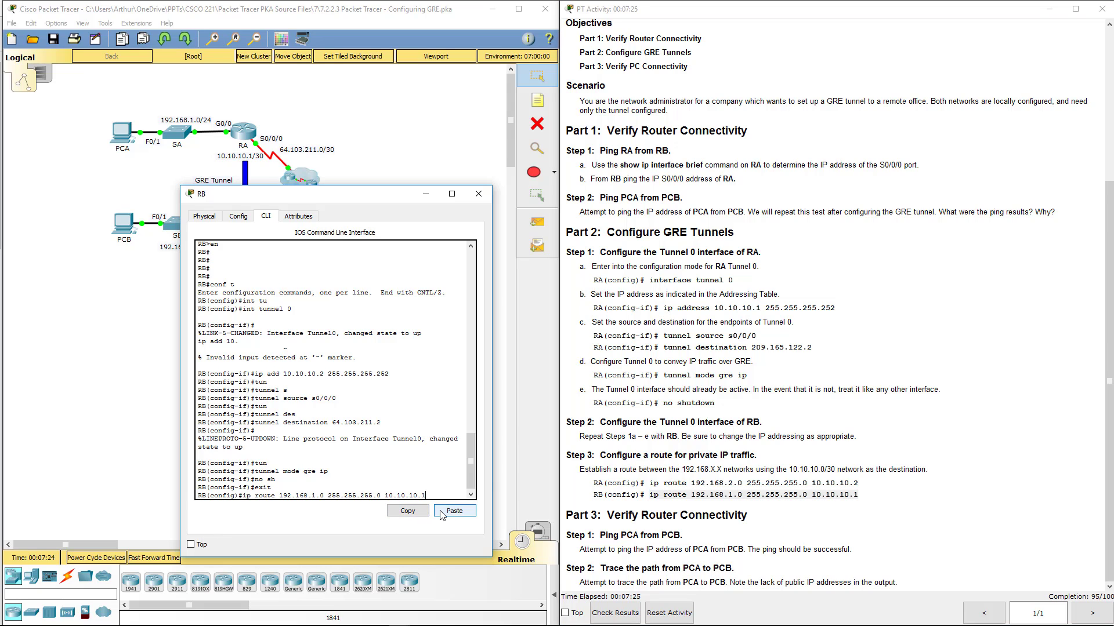
key(Return)
click(478, 194)
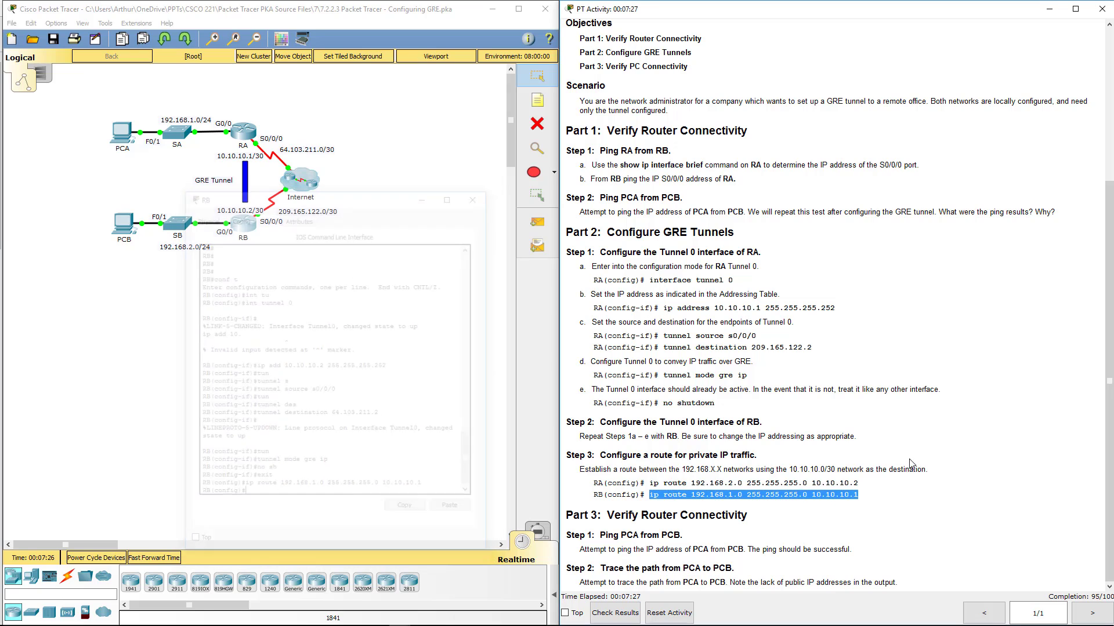
click(910, 464)
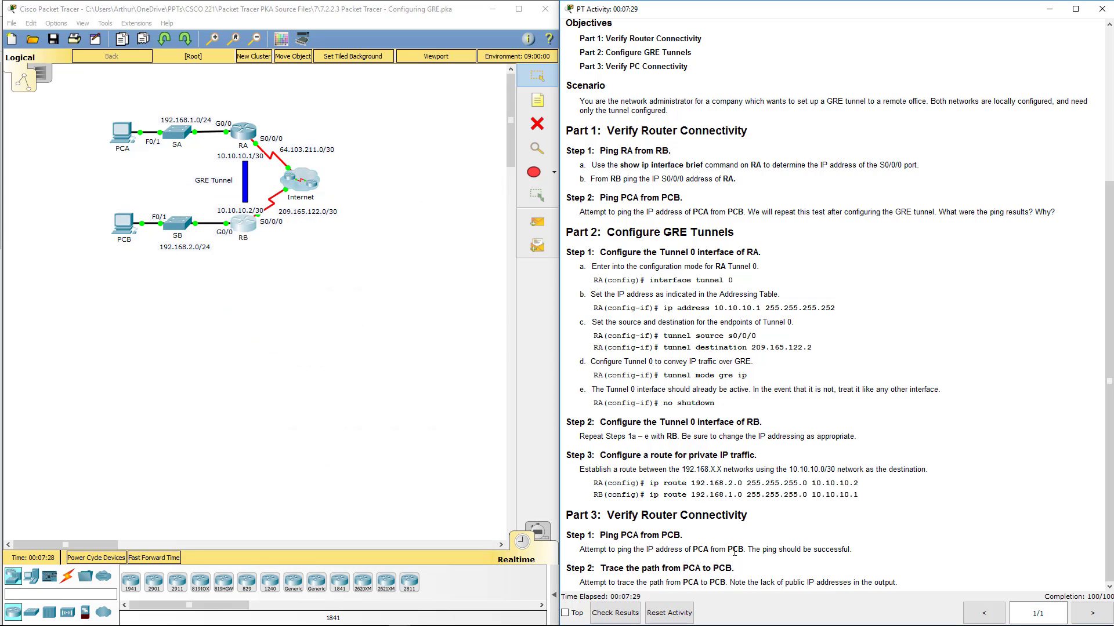
Rerun ping 192.168.2.2 from PCA's command prompt, getting 3 of 4 replies
click(133, 132)
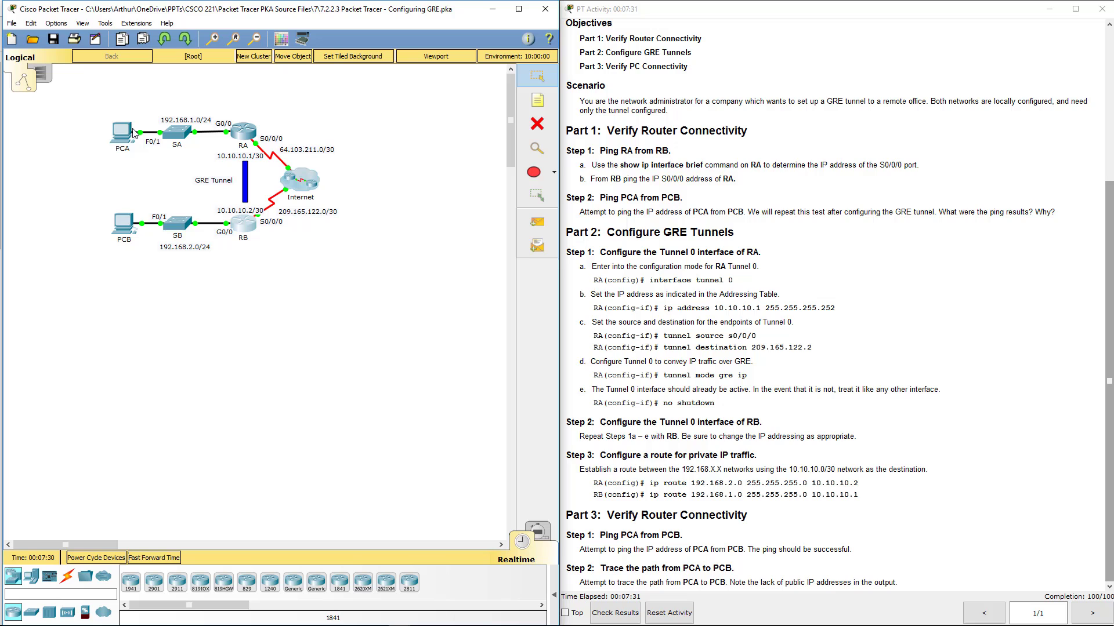
click(650, 194)
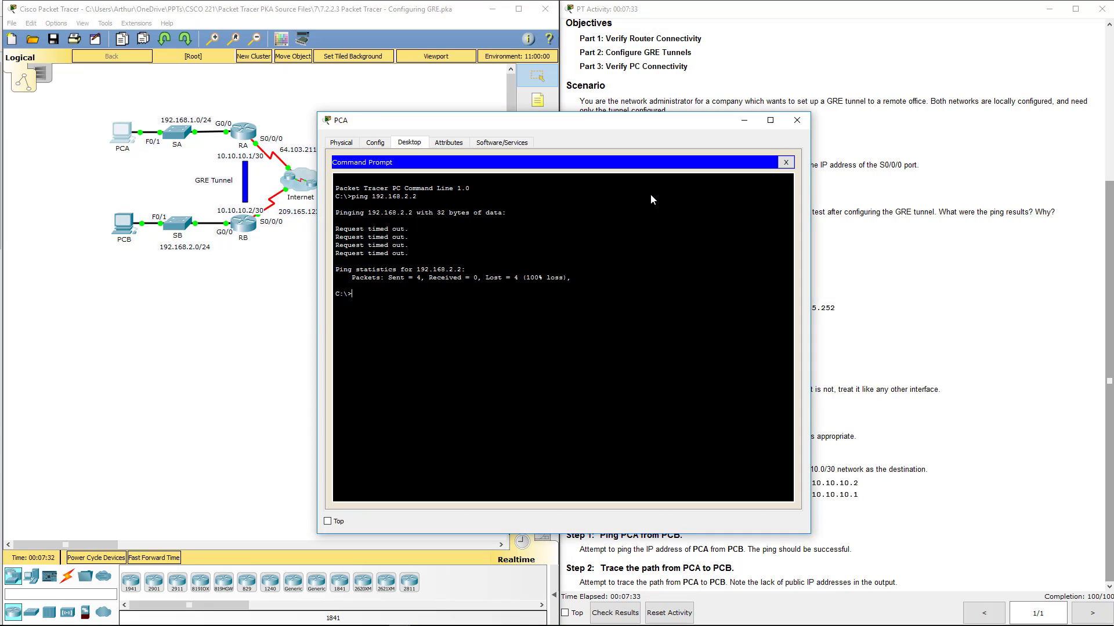
key(Up)
key(Return)
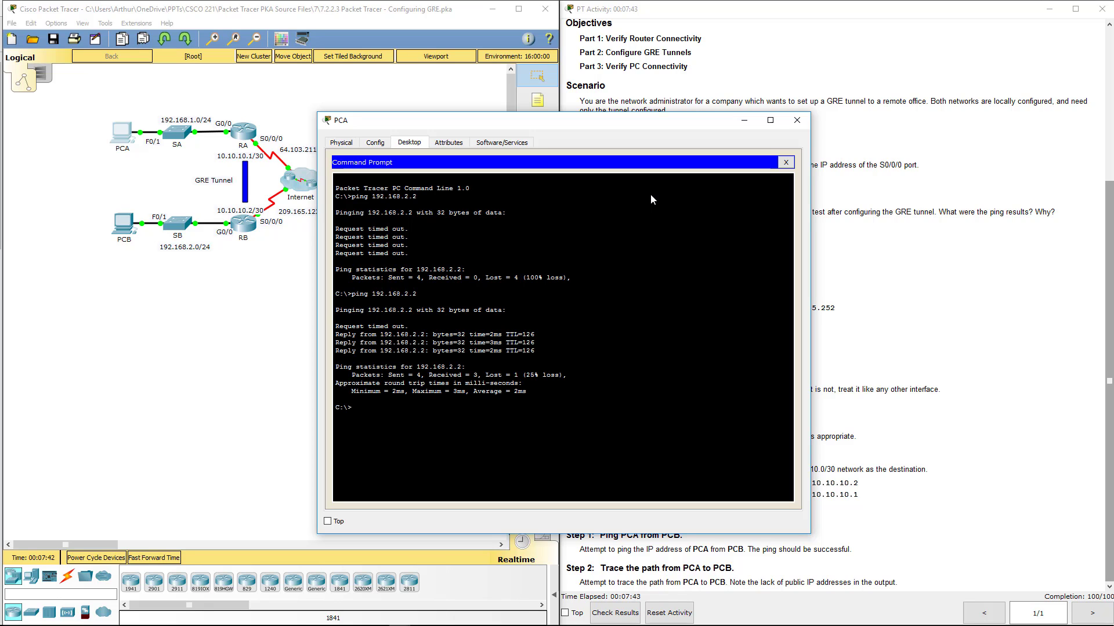
key(Up)
Run tracert 192.168.2.2 from PCA and highlight hops 192.168.1.1 and 10.10.10.2
key(BackSpace)
key(BackSpace)
key(BackSpace)
text(trac)
text(ert 192.168.2.2)
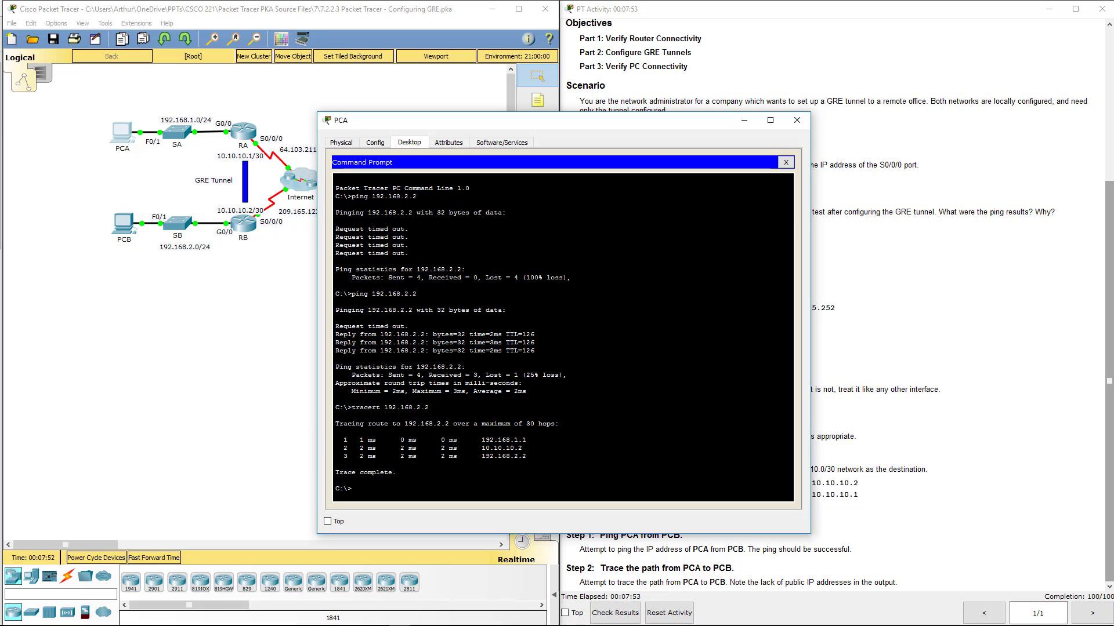
drag(480, 440, 527, 441)
drag(477, 448, 523, 448)
drag(481, 448, 526, 456)
Close PCA and view the itemised Assessment Items showing all 12 correct at 100/100
click(796, 120)
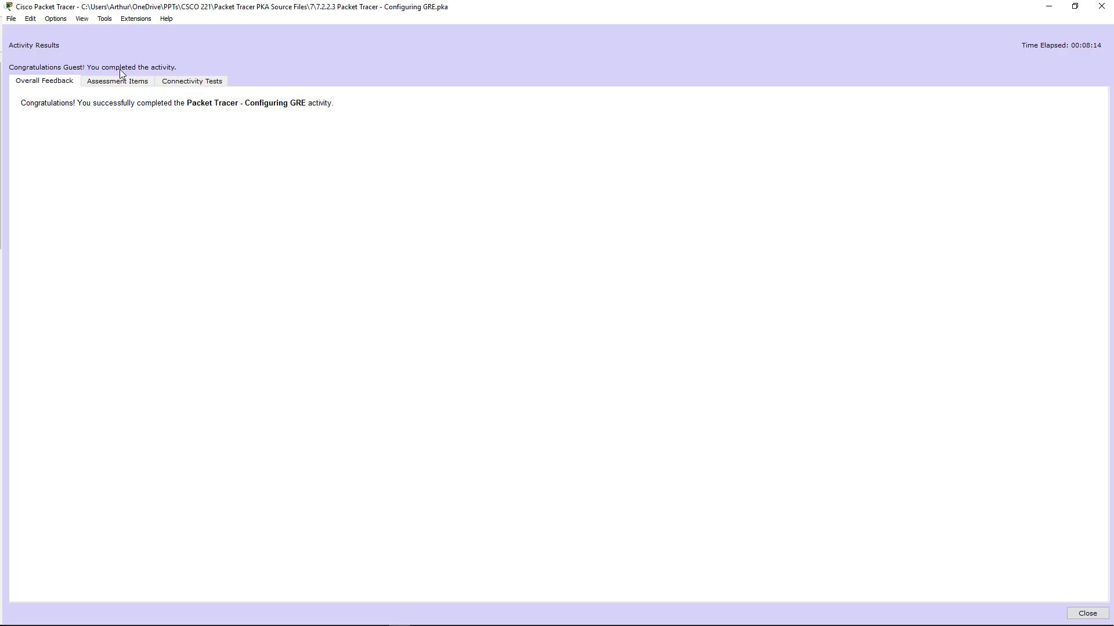
click(117, 81)
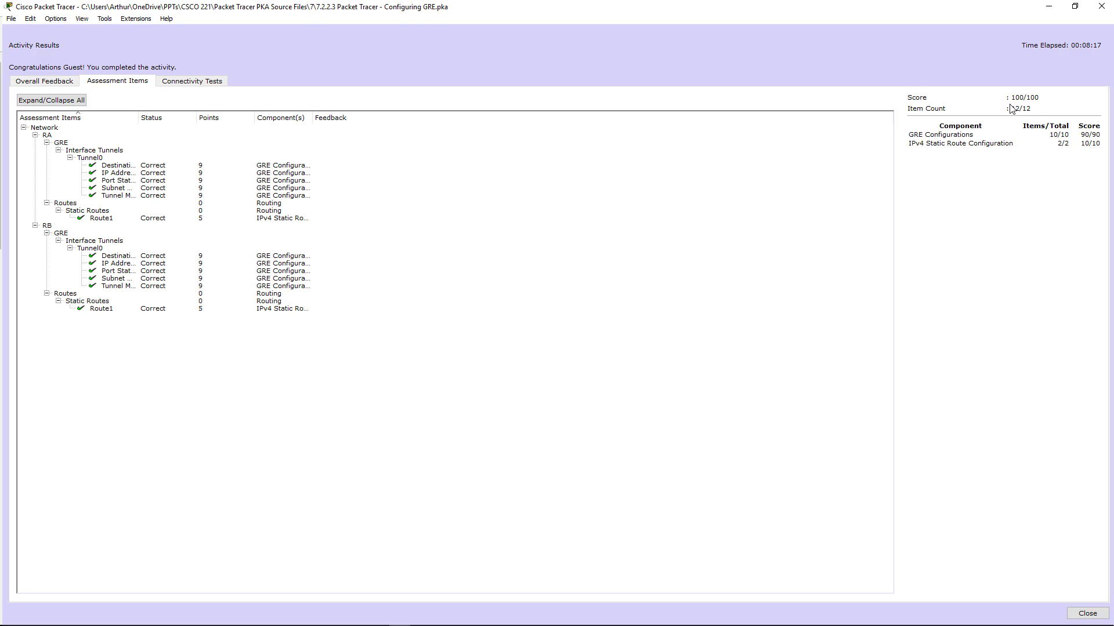